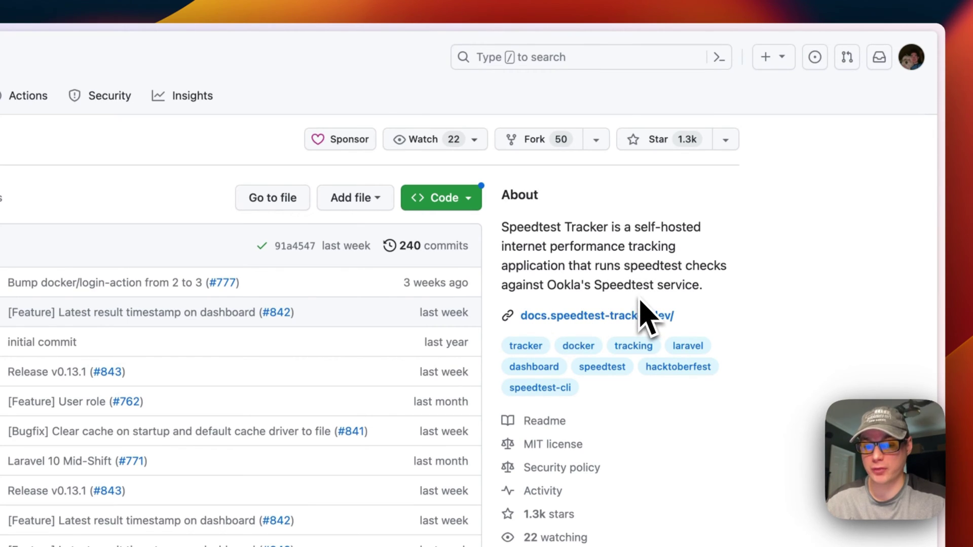
# - Examine the speedtest-tracker repository's file list, README introduction, getting-started notes and screenshots of the dashboard, results and settings pages
pyautogui.scroll(-10, 243, 415)
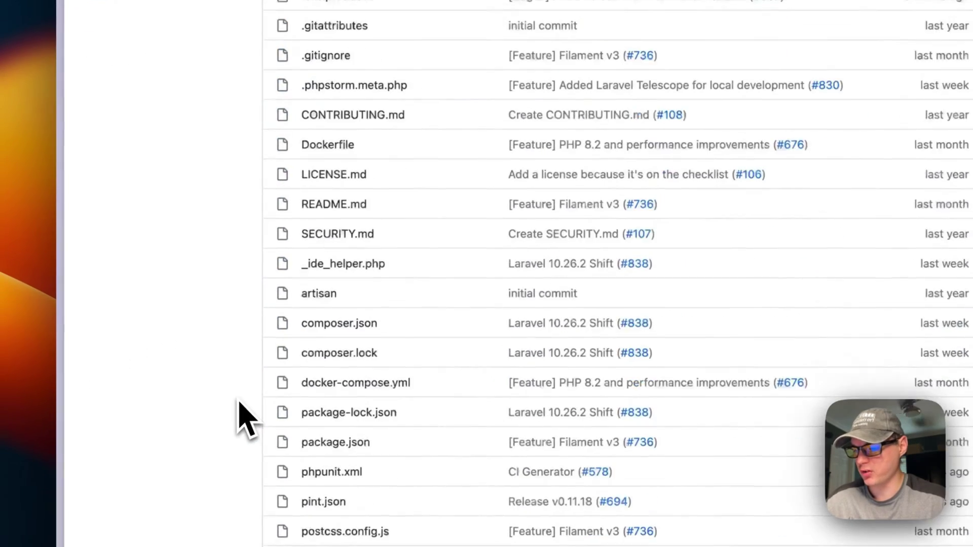
pyautogui.scroll(-15, 244, 416)
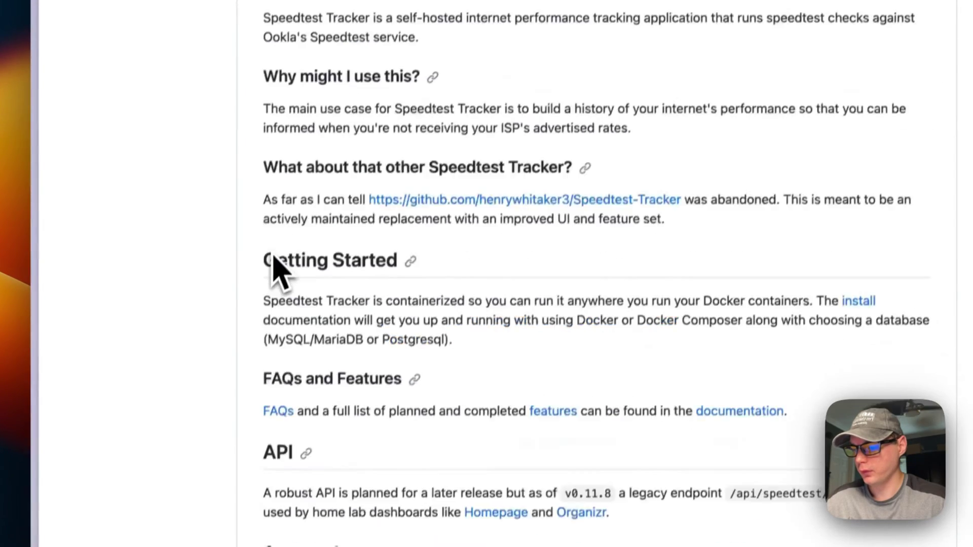
pyautogui.scroll(-10, 276, 269)
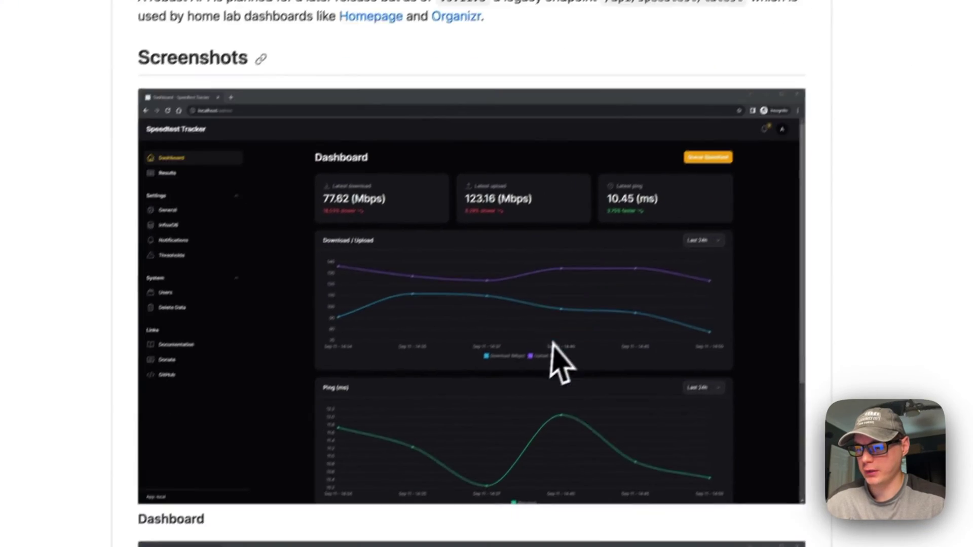
pyautogui.scroll(-8, 561, 365)
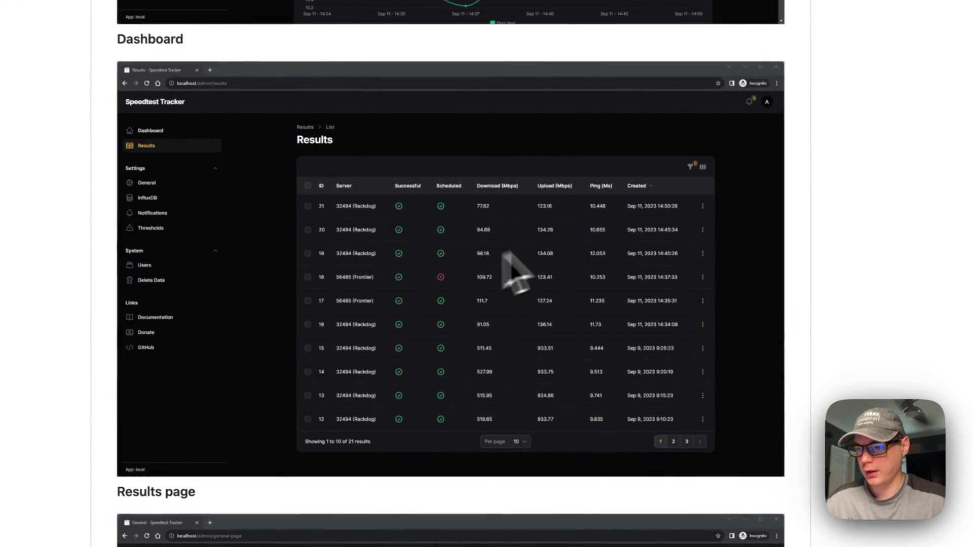
pyautogui.scroll(-10, 481, 299)
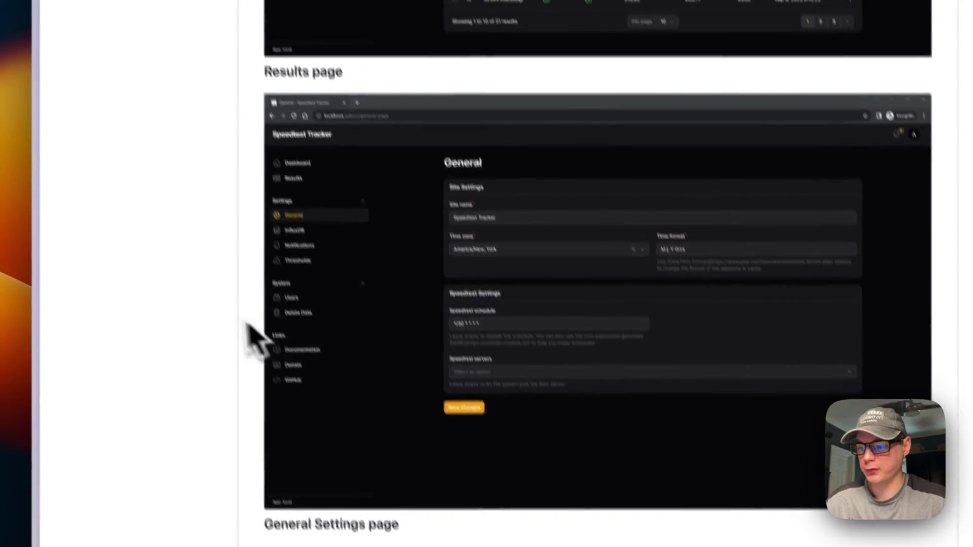
pyautogui.scroll(15, 239, 380)
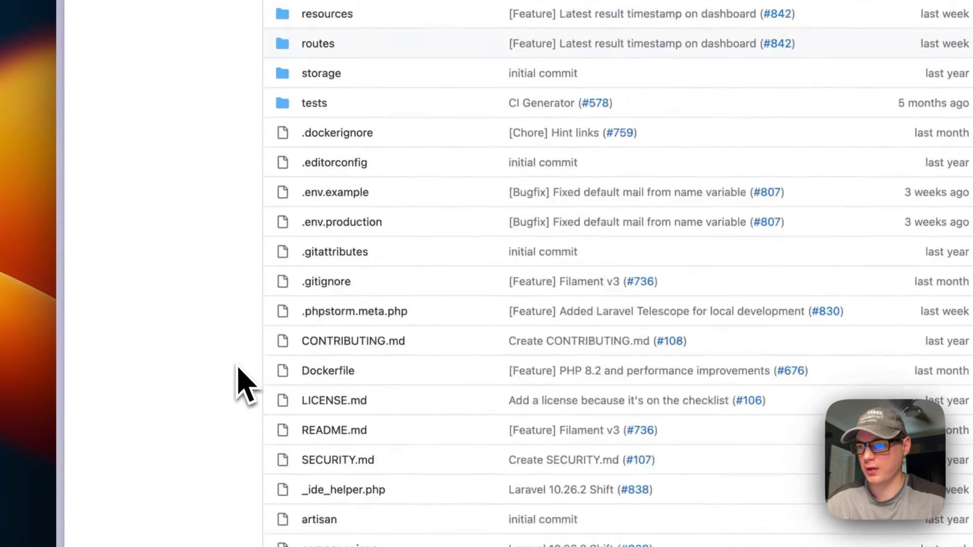
pyautogui.scroll(5, 226, 324)
pyautogui.scroll(-3, 161, 304)
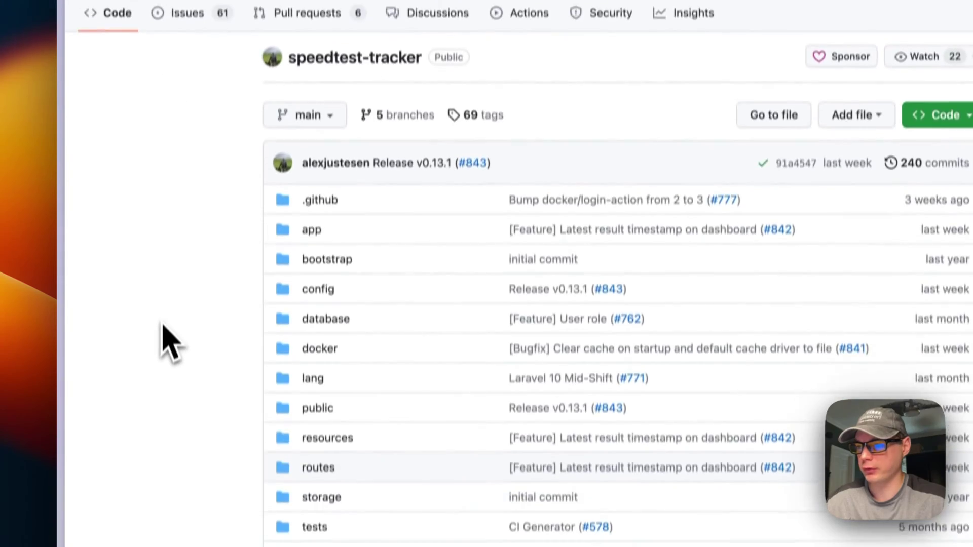
pyautogui.scroll(-15, 162, 309)
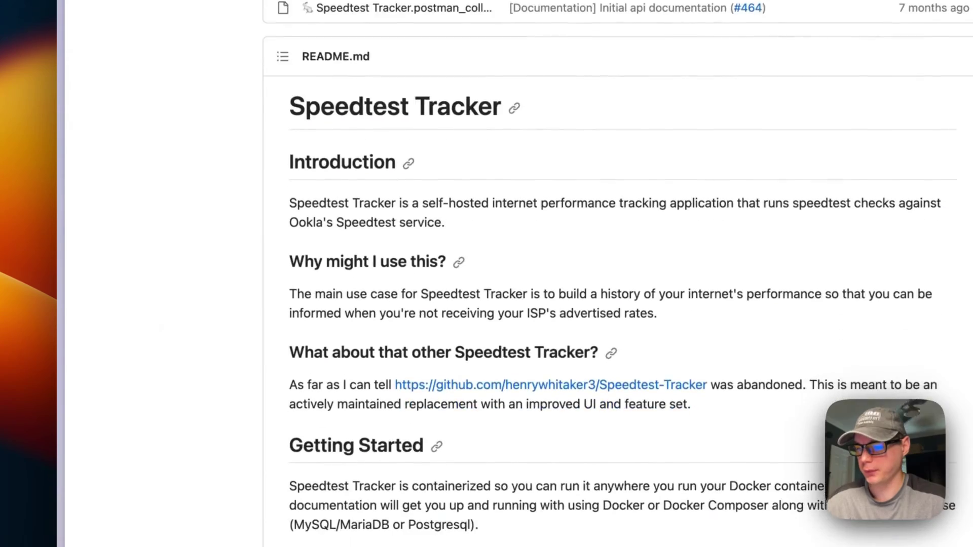
pyautogui.scroll(-5, 163, 315)
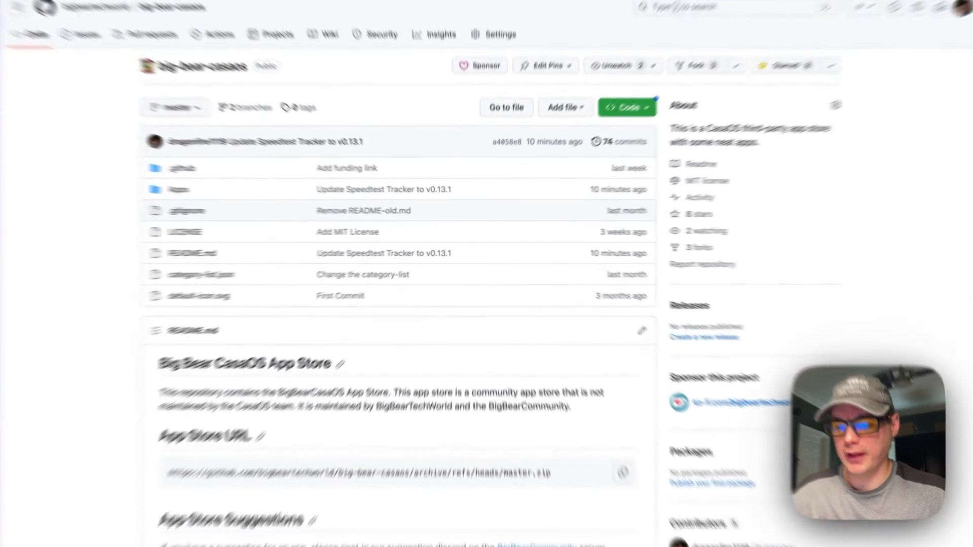
# - Review the big-bear-casaos README, including the App Store URL, the apps table and the instructions for adding the app store
pyautogui.scroll(-3, 436, 446)
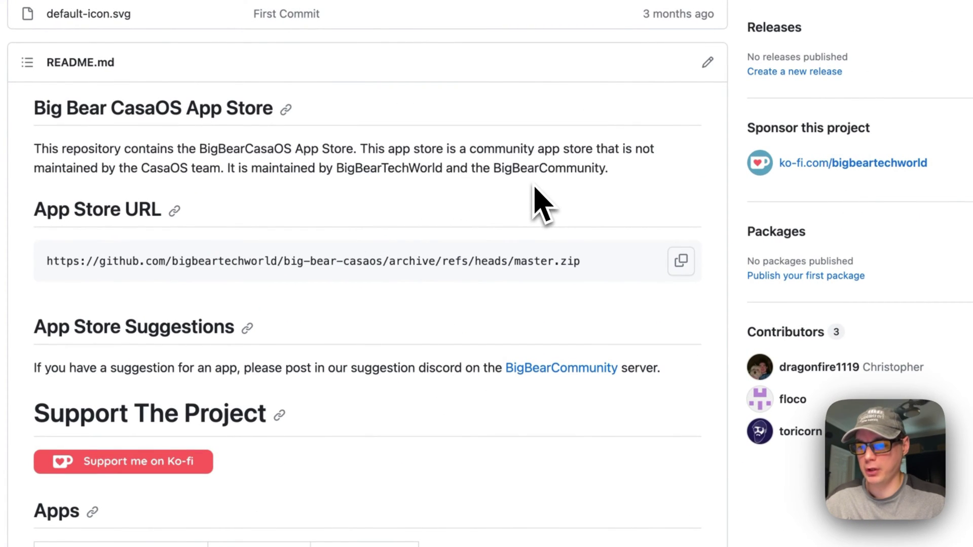
pyautogui.scroll(-2, 542, 205)
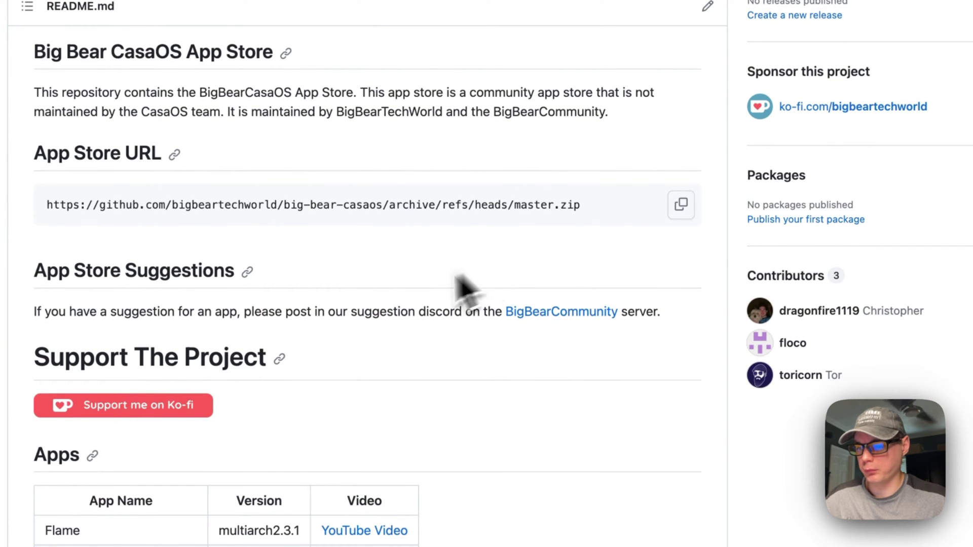
pyautogui.scroll(-2, 459, 277)
pyautogui.scroll(-10, 408, 314)
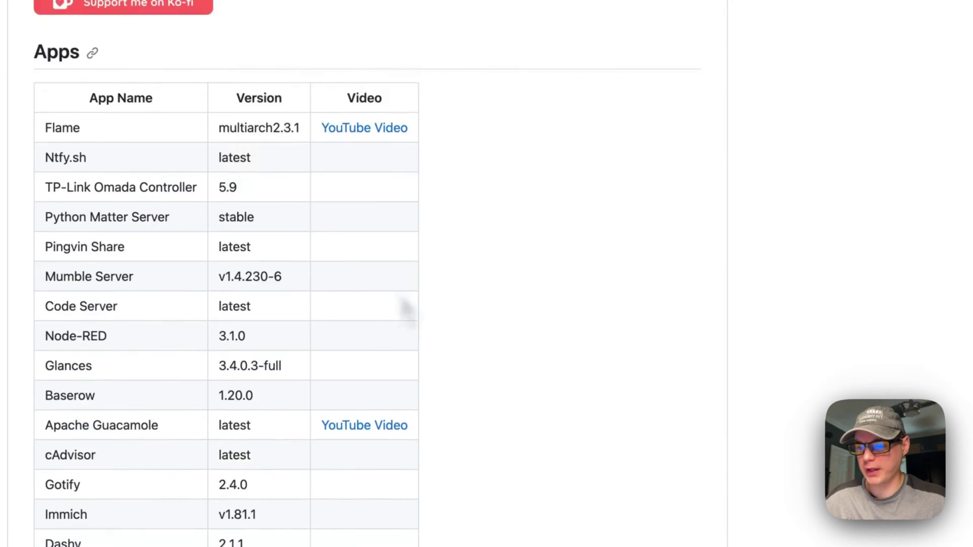
pyautogui.scroll(-10, 375, 415)
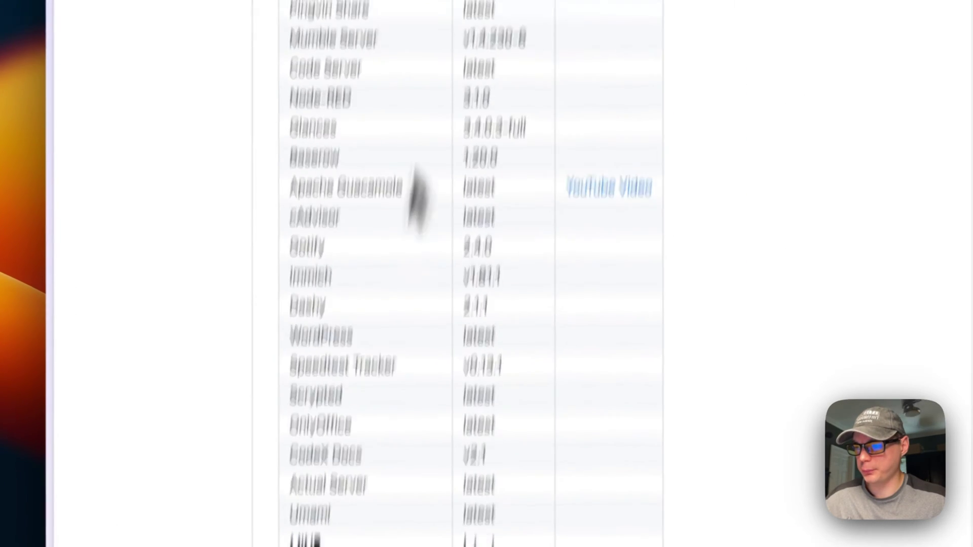
pyautogui.scroll(-5, 410, 244)
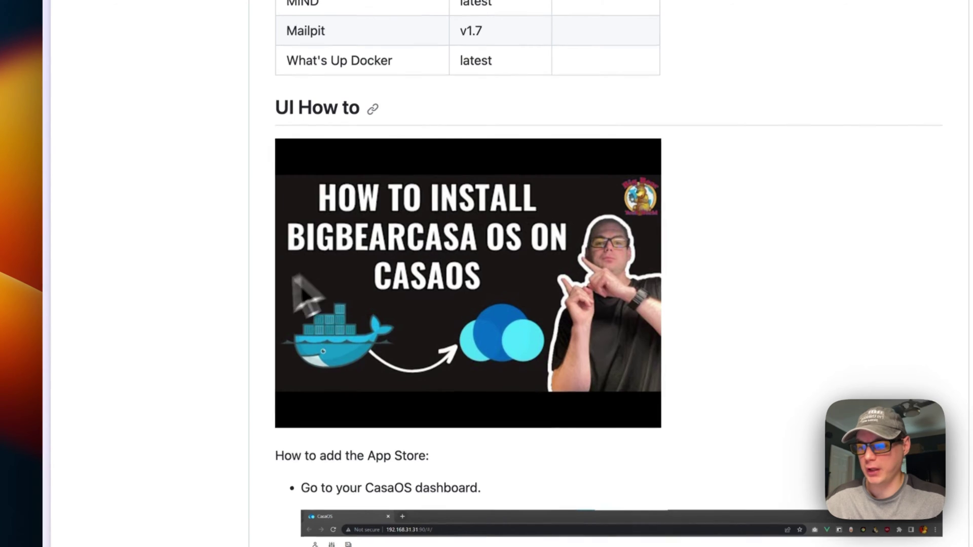
pyautogui.scroll(-15, 228, 268)
pyautogui.scroll(-10, 229, 255)
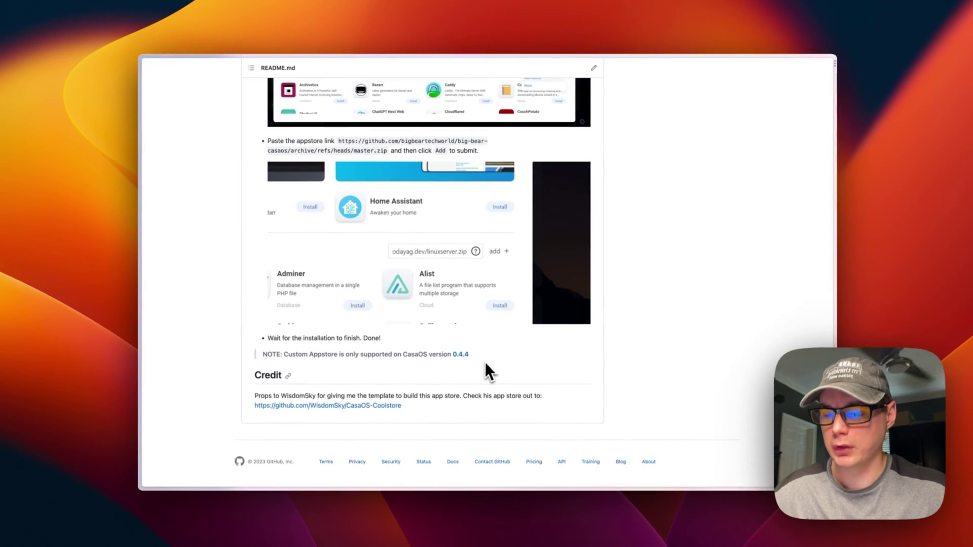
pyautogui.scroll(20, 415, 291)
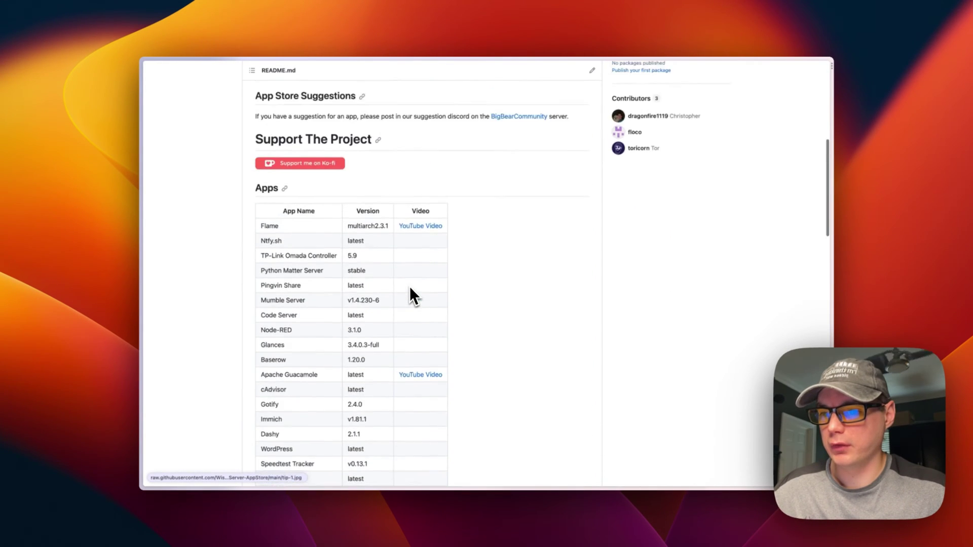
pyautogui.scroll(5, 409, 282)
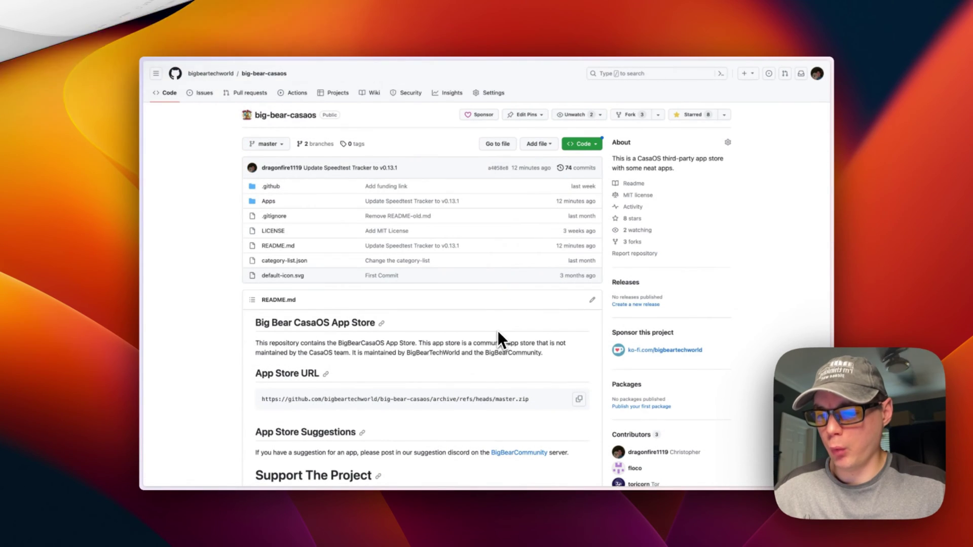
# - Copy the App Store URL ending in big-bear-casaos/archive/refs/heads/master.zip from the README
pyautogui.scroll(-3, 426, 274)
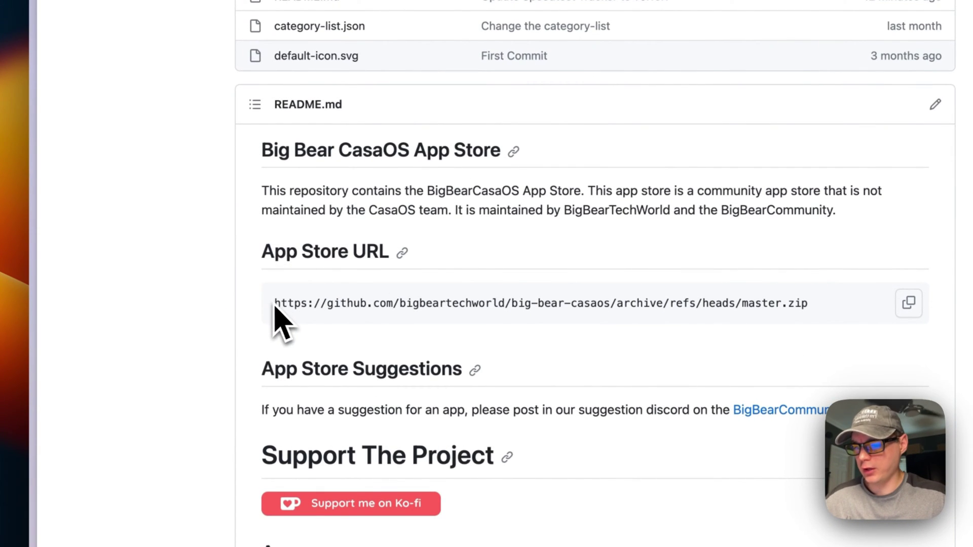
pyautogui.moveTo(274, 305); pyautogui.dragTo(807, 304)
pyautogui.click(833, 333)
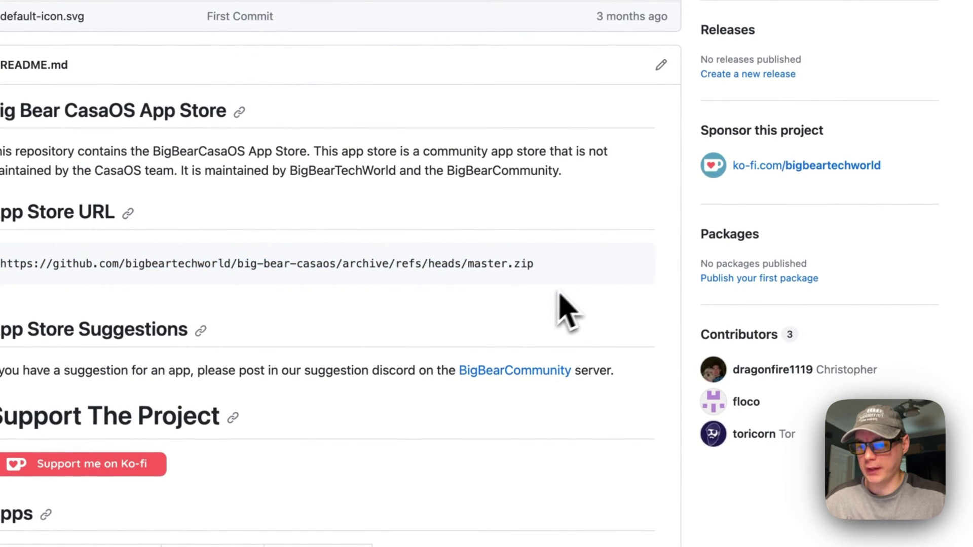
pyautogui.click(634, 266)
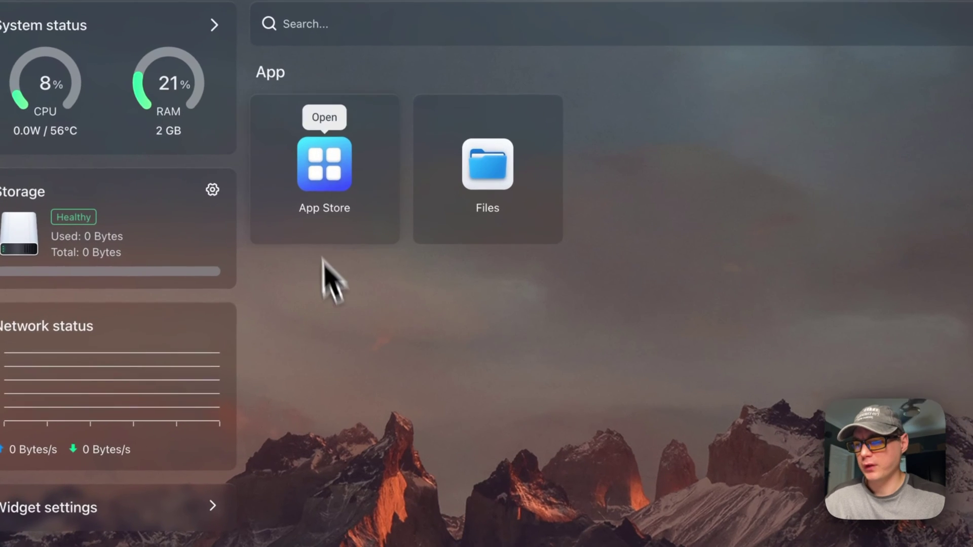
pyautogui.click(328, 170)
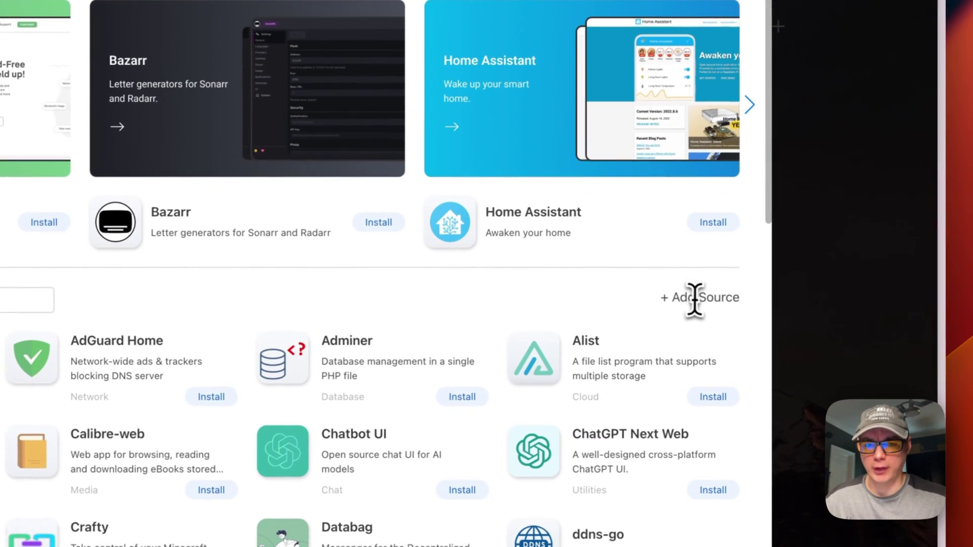
pyautogui.click(705, 299)
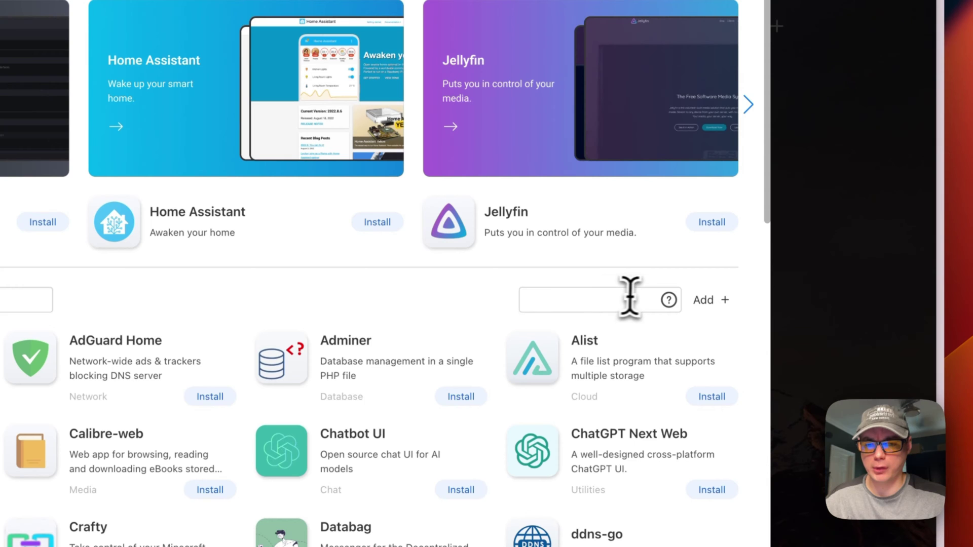
pyautogui.press('super+v')
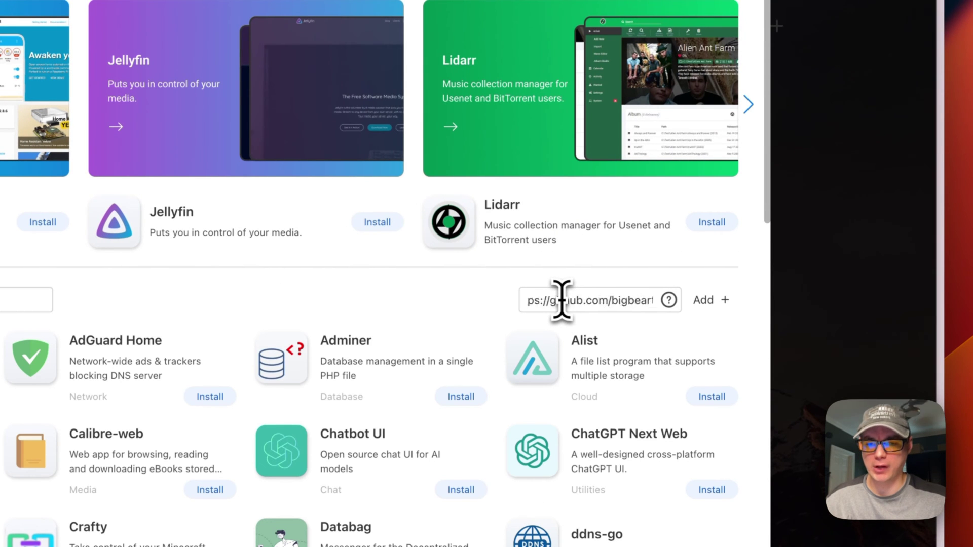
pyautogui.click(705, 300)
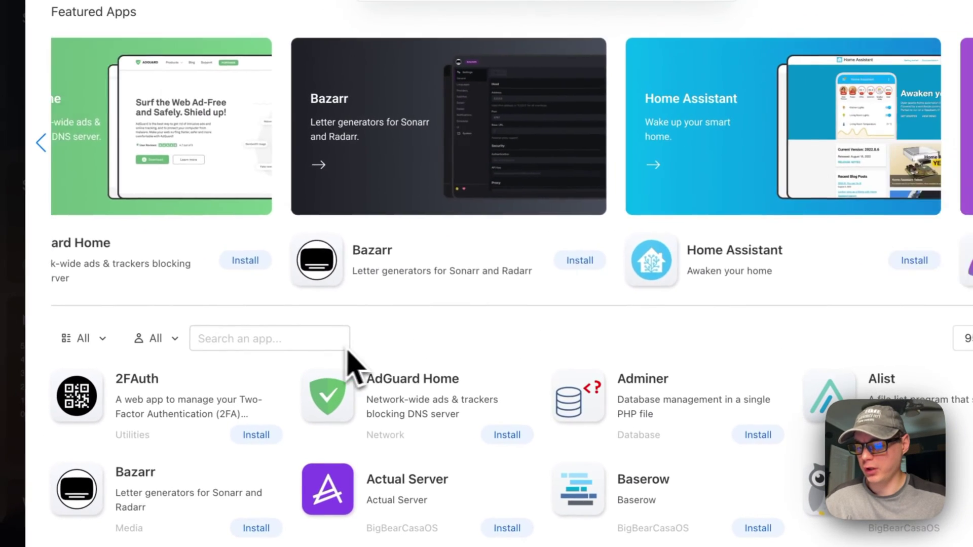
# - Reload the CasaOS dashboard, reopen the App Store and filter the apps by the BigBearCasaOS category
pyautogui.press('super+r')
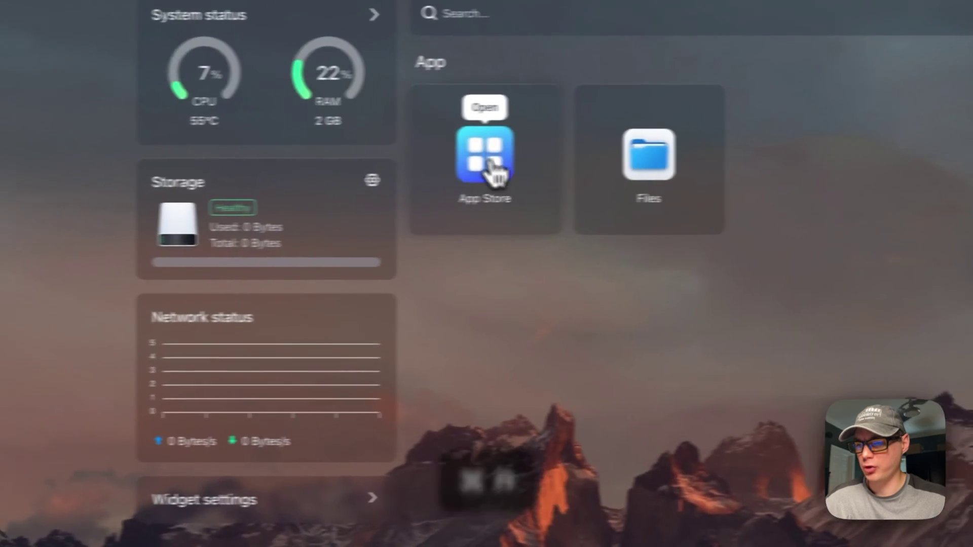
pyautogui.click(491, 171)
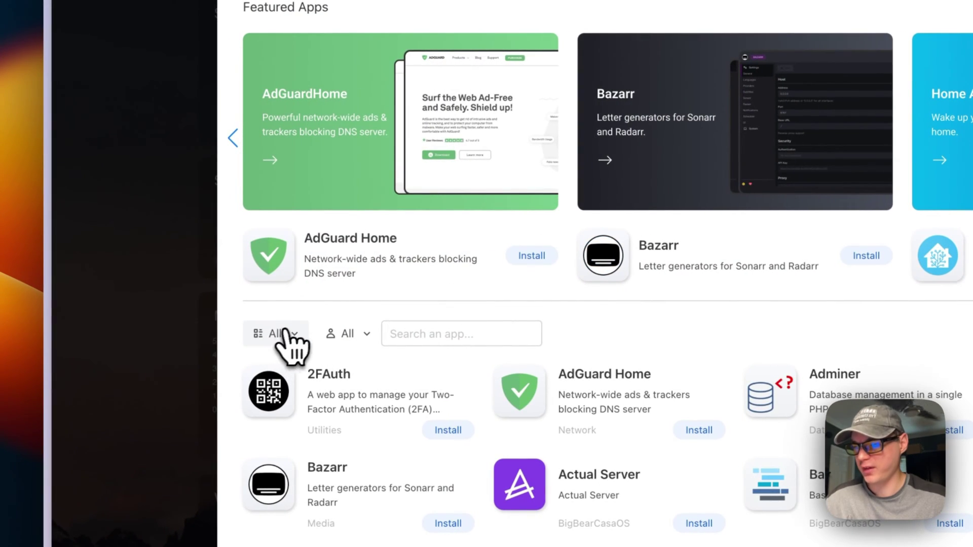
pyautogui.click(285, 333)
pyautogui.scroll(-3, 278, 365)
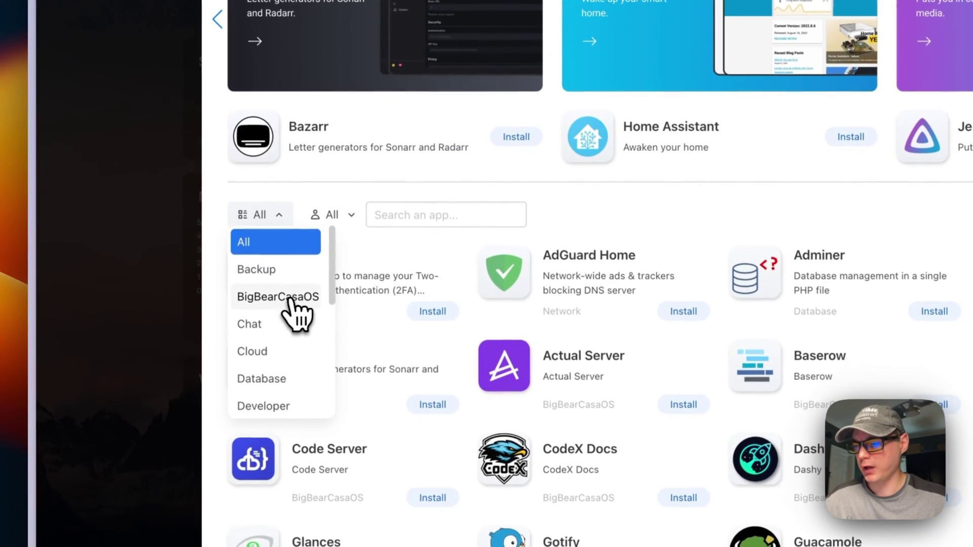
pyautogui.click(290, 300)
pyautogui.scroll(-5, 456, 359)
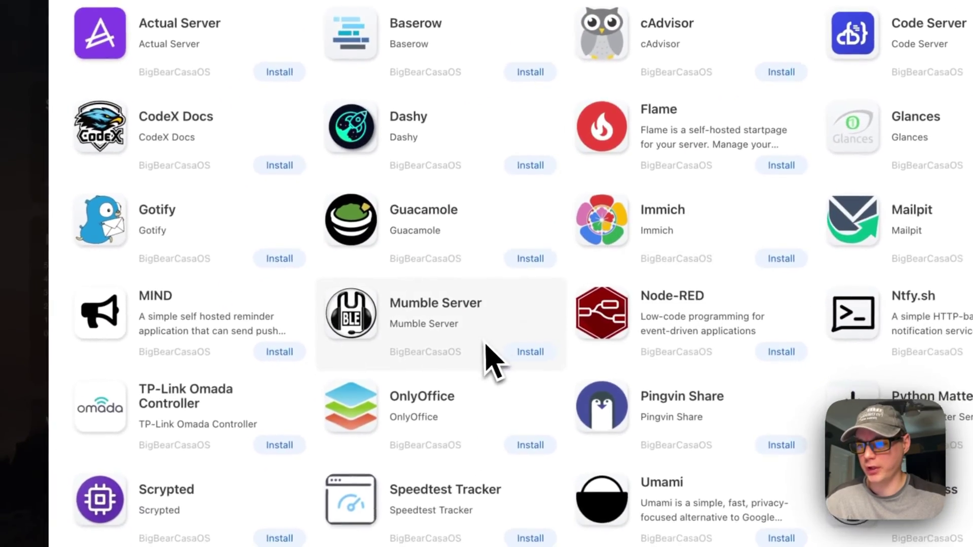
pyautogui.scroll(5, 487, 347)
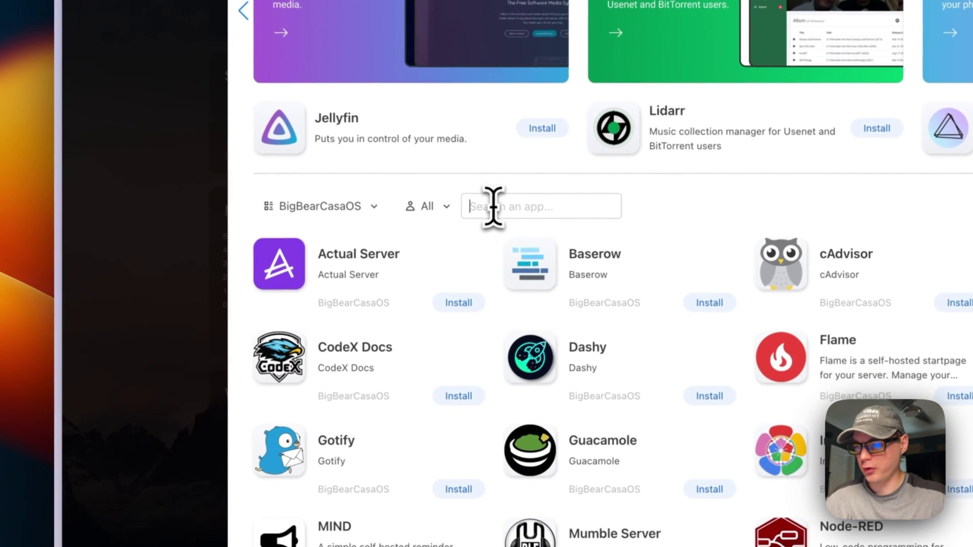
# - Search the BigBearCasaOS apps for "speed" and check the category label on the Speedtest Tracker entry
pyautogui.click(459, 234)
pyautogui.write('spe')
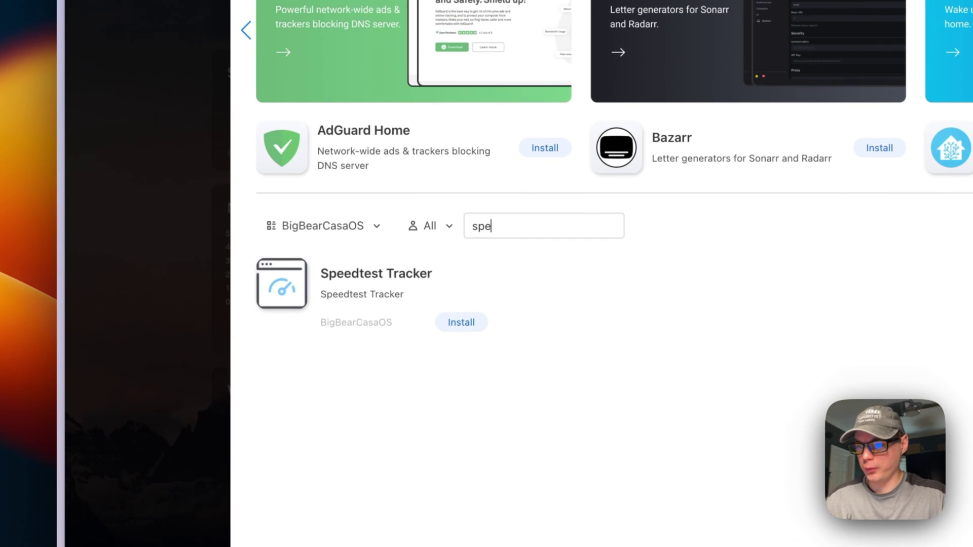
pyautogui.write('ed')
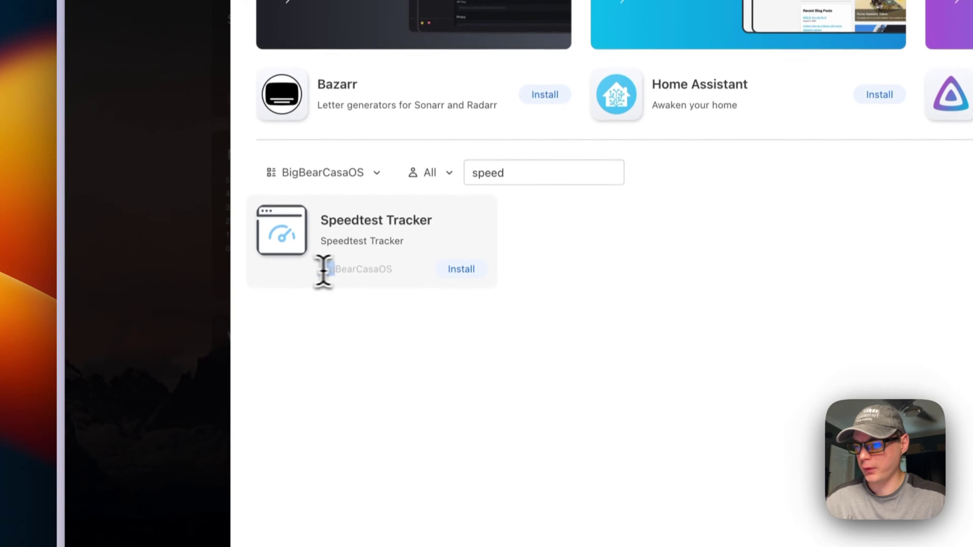
pyautogui.moveTo(320, 322); pyautogui.dragTo(392, 322)
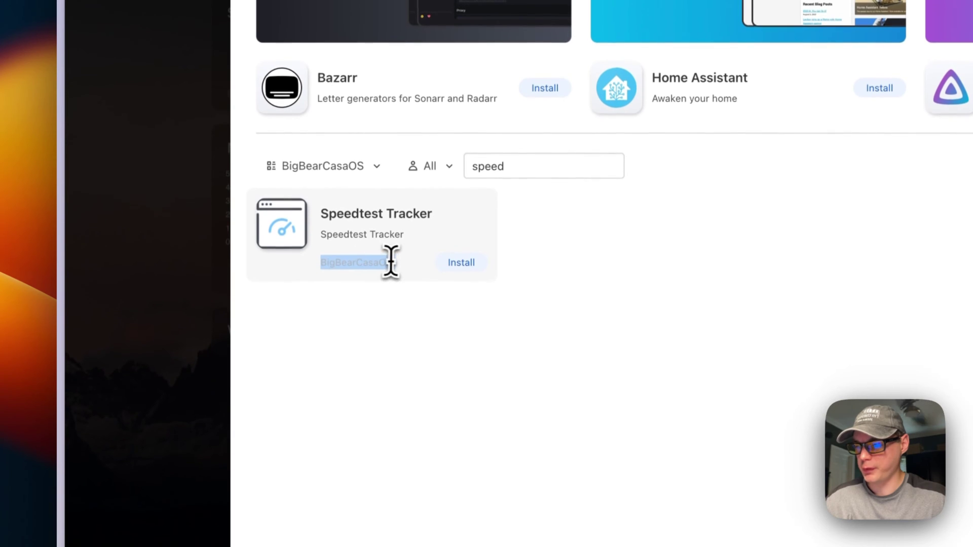
pyautogui.click(368, 277)
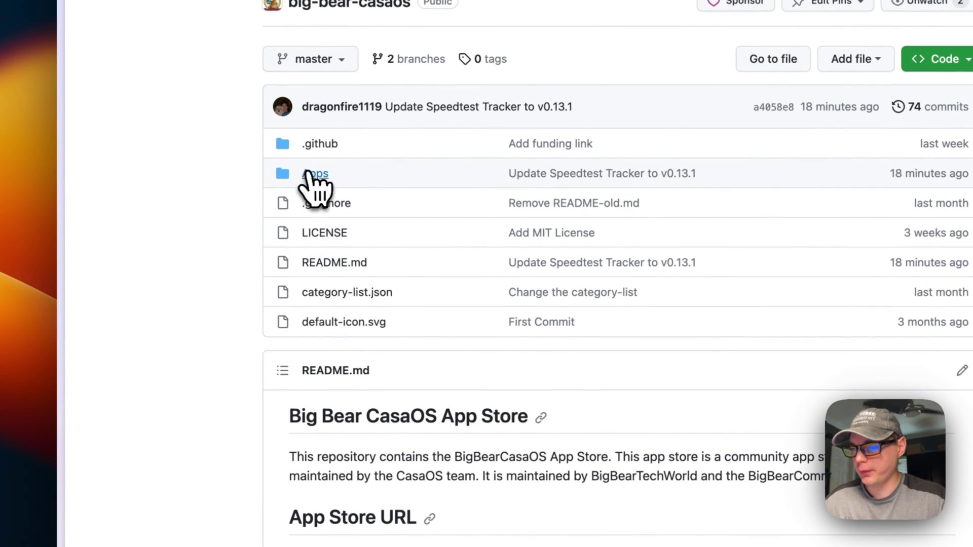
# - Switch to the big-bear-casaos GitHub repository and open docker-compose.yml in the speedtest-tracker folder under Apps
pyautogui.click(313, 175)
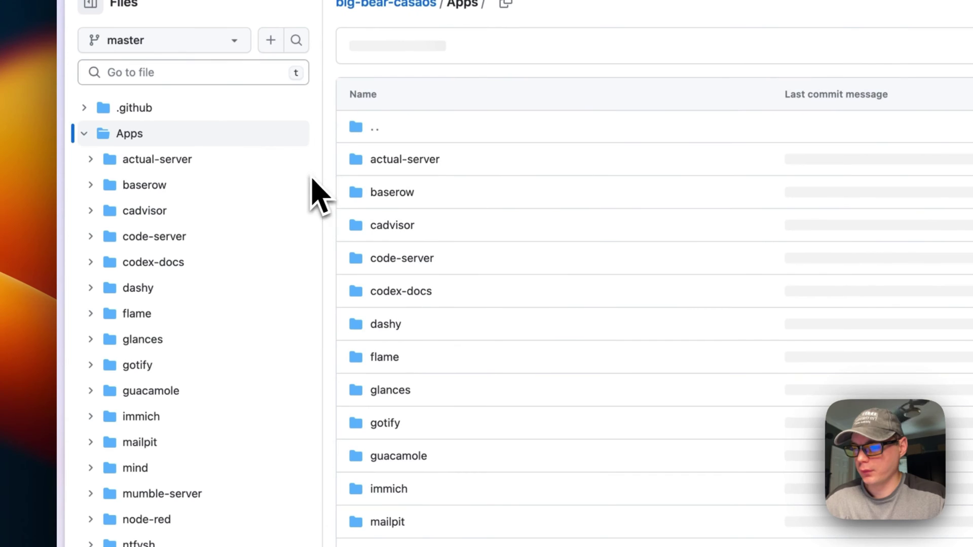
pyautogui.scroll(-10, 396, 255)
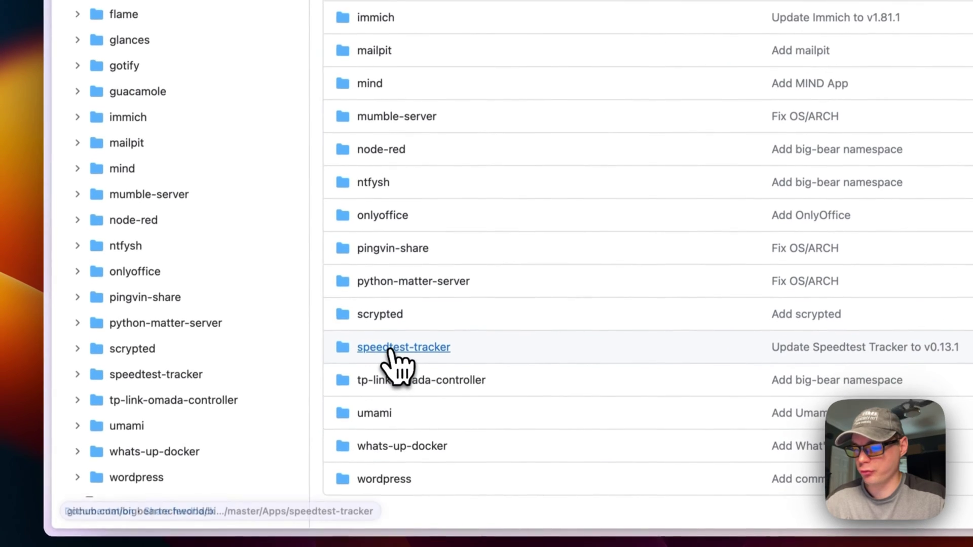
pyautogui.click(399, 368)
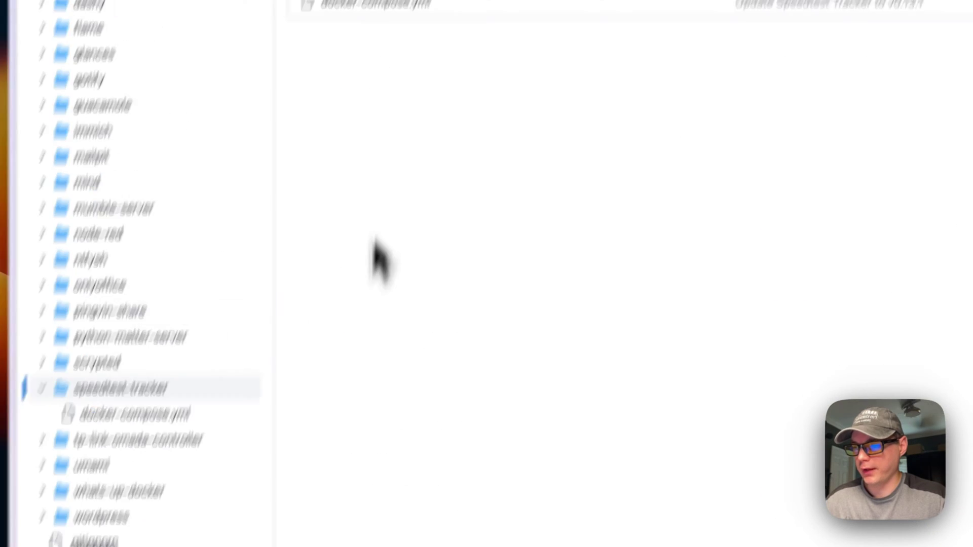
pyautogui.click(283, 171)
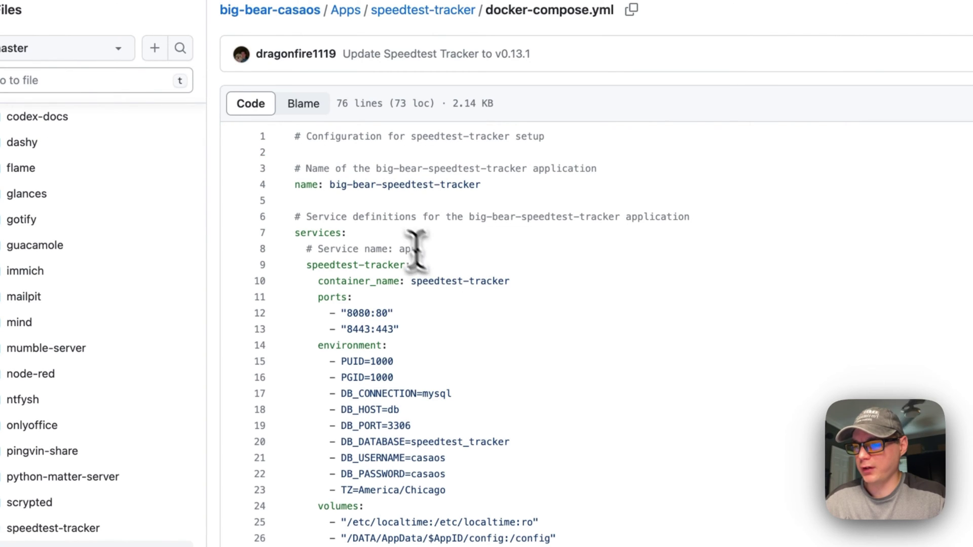
# - Review the application name, service definition, container name and port mappings at the start of the compose file
pyautogui.moveTo(297, 172); pyautogui.dragTo(461, 191)
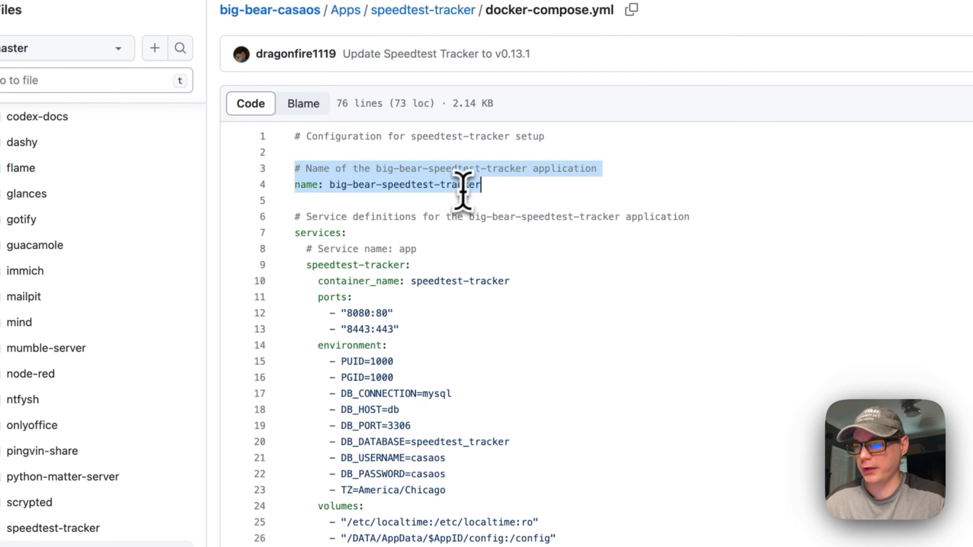
pyautogui.moveTo(296, 233); pyautogui.dragTo(408, 235)
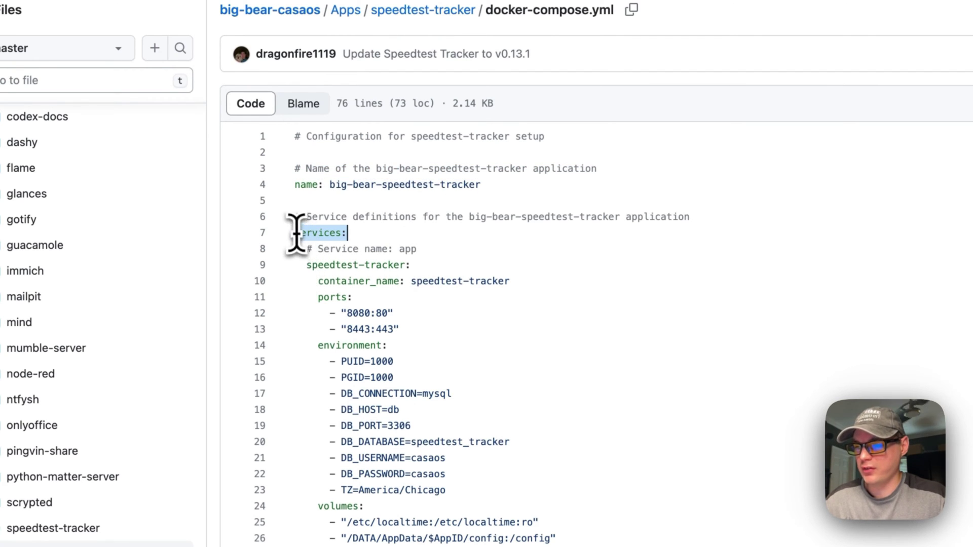
pyautogui.moveTo(307, 265); pyautogui.dragTo(518, 266)
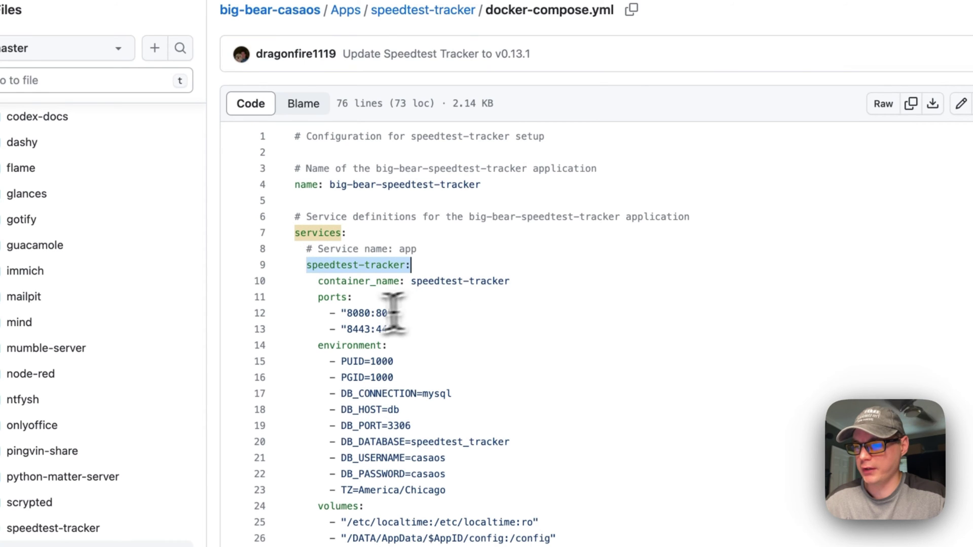
pyautogui.moveTo(318, 282); pyautogui.dragTo(536, 283)
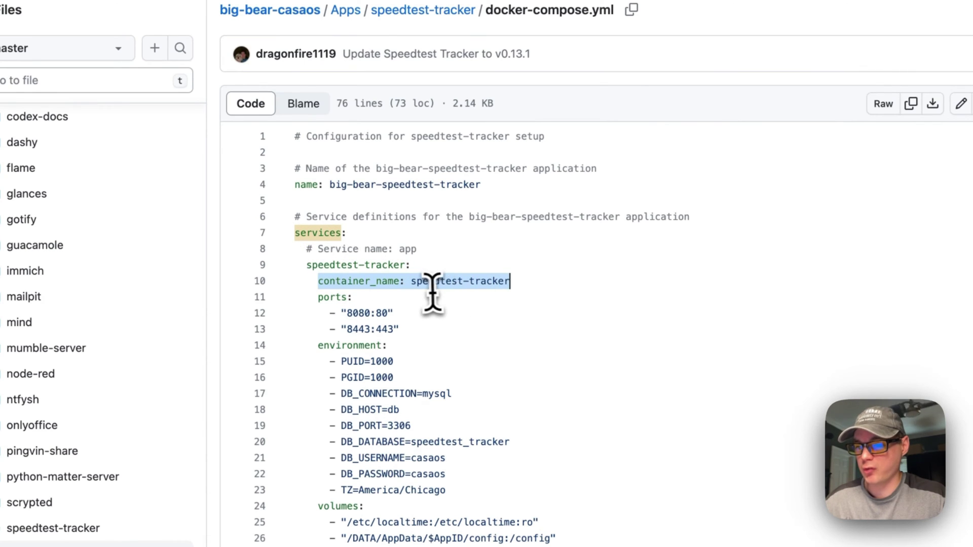
pyautogui.moveTo(317, 293); pyautogui.dragTo(390, 329)
pyautogui.doubleClick(354, 311)
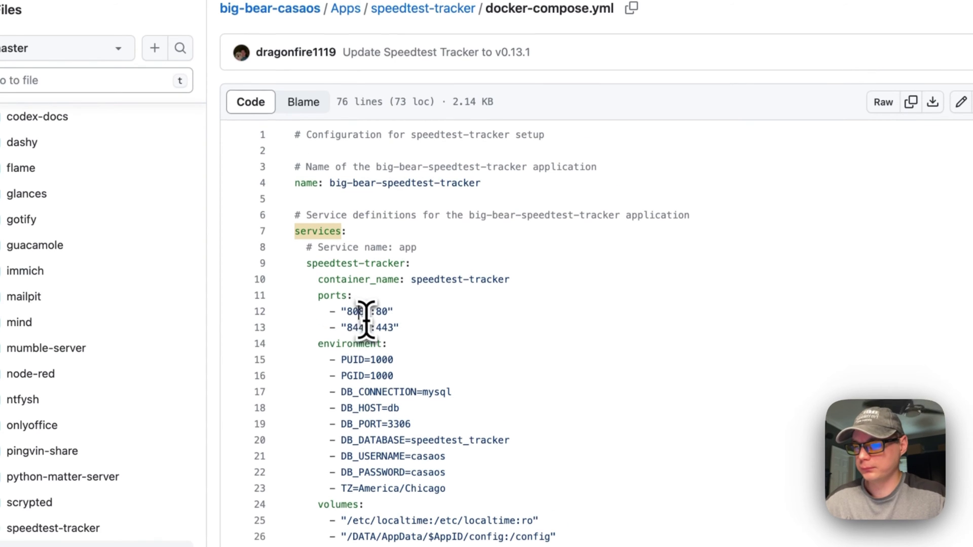
# - Examine the speedtest-tracker environment block and compare its database variables with the MariaDB variables of the db service
pyautogui.scroll(-2, 360, 320)
pyautogui.moveTo(318, 301); pyautogui.dragTo(458, 446)
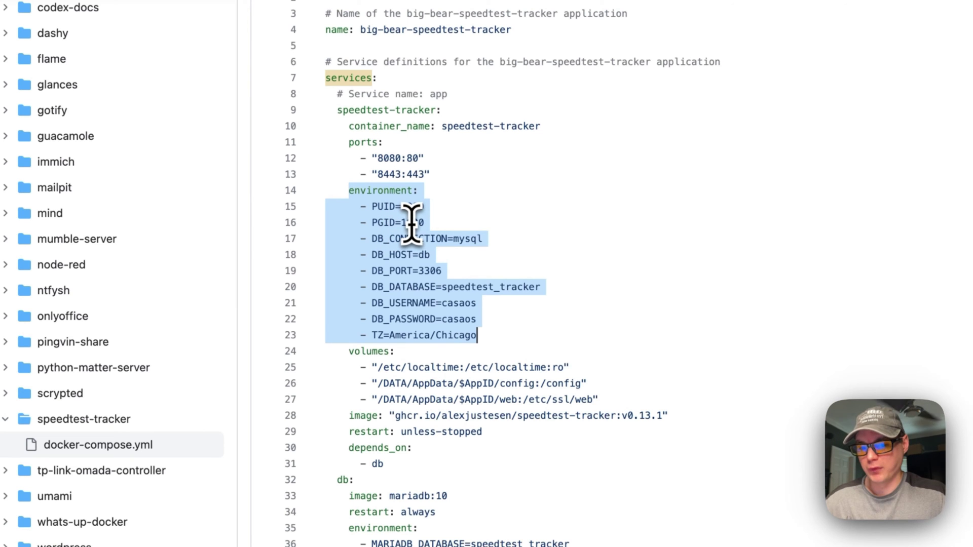
pyautogui.click(374, 239)
pyautogui.moveTo(340, 291); pyautogui.dragTo(495, 384)
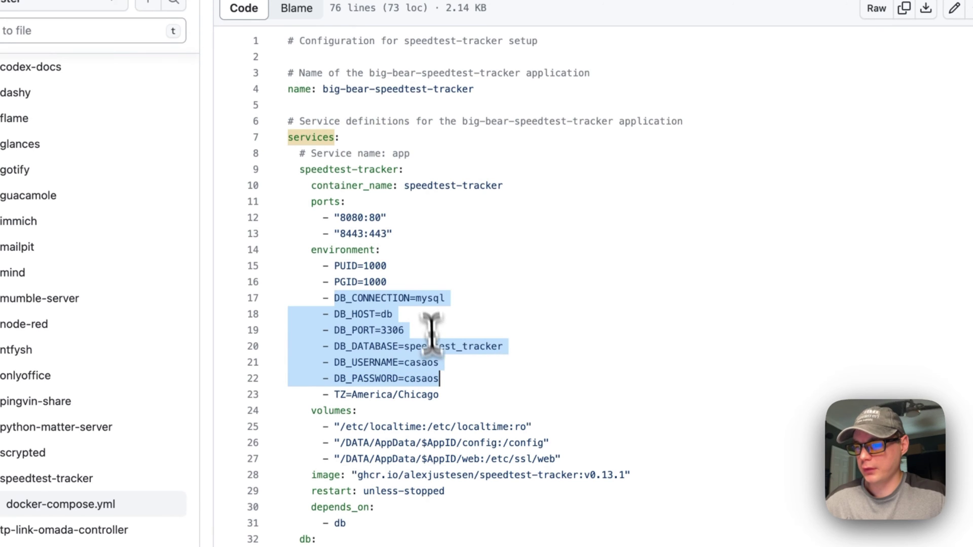
pyautogui.scroll(-5, 391, 343)
pyautogui.scroll(-5, 390, 349)
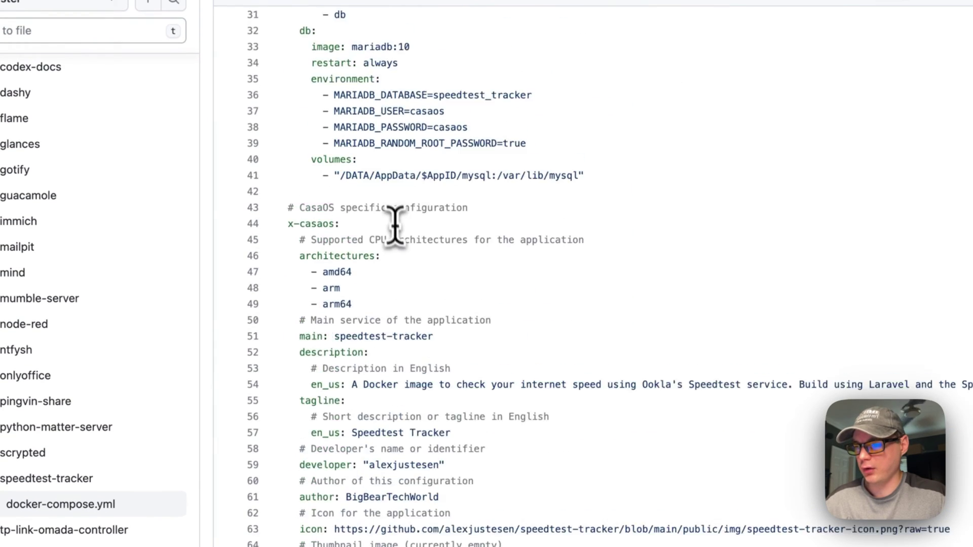
pyautogui.scroll(2, 393, 228)
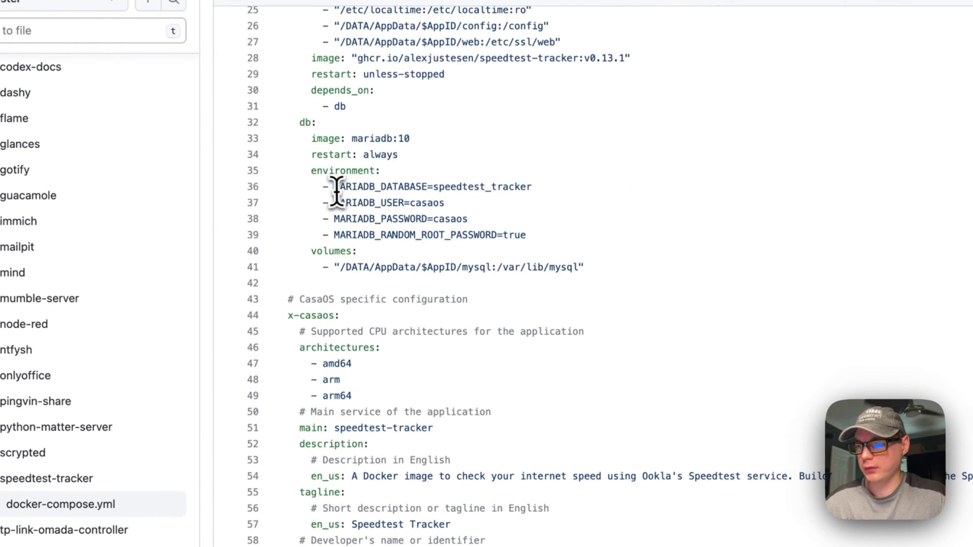
pyautogui.moveTo(334, 187); pyautogui.dragTo(531, 231)
pyautogui.scroll(7, 432, 199)
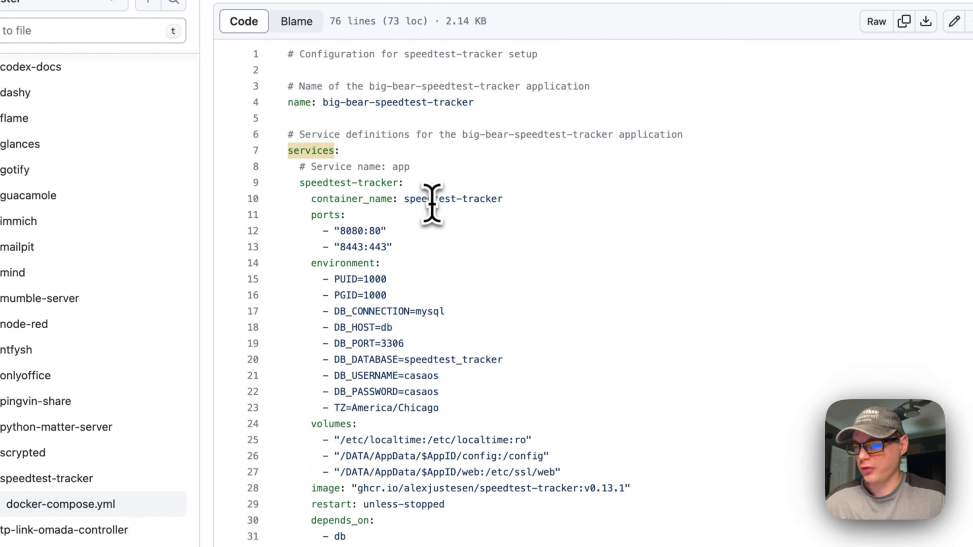
# - Check the TZ time zone variable in the speedtest-tracker environment block
pyautogui.scroll(-1, 398, 385)
pyautogui.moveTo(441, 376); pyautogui.dragTo(335, 376)
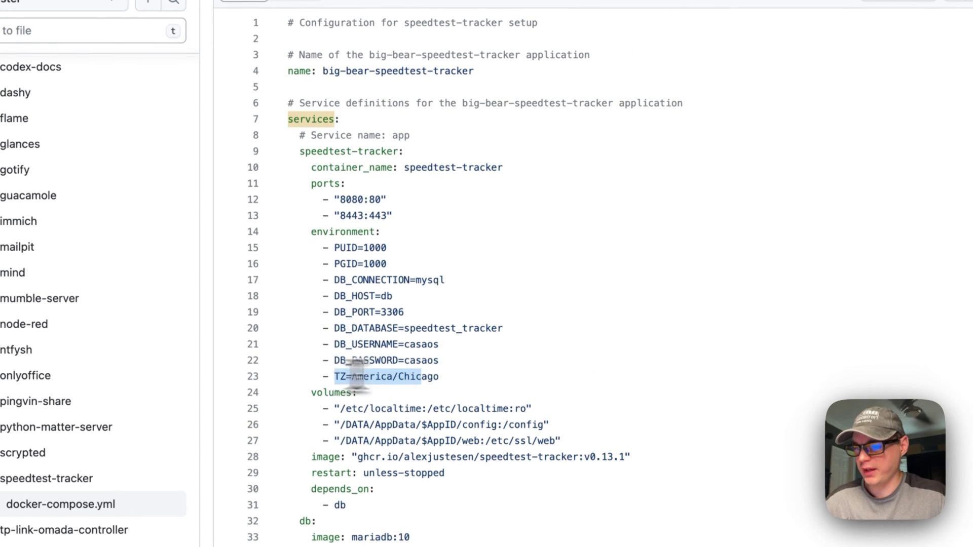
pyautogui.click(351, 379)
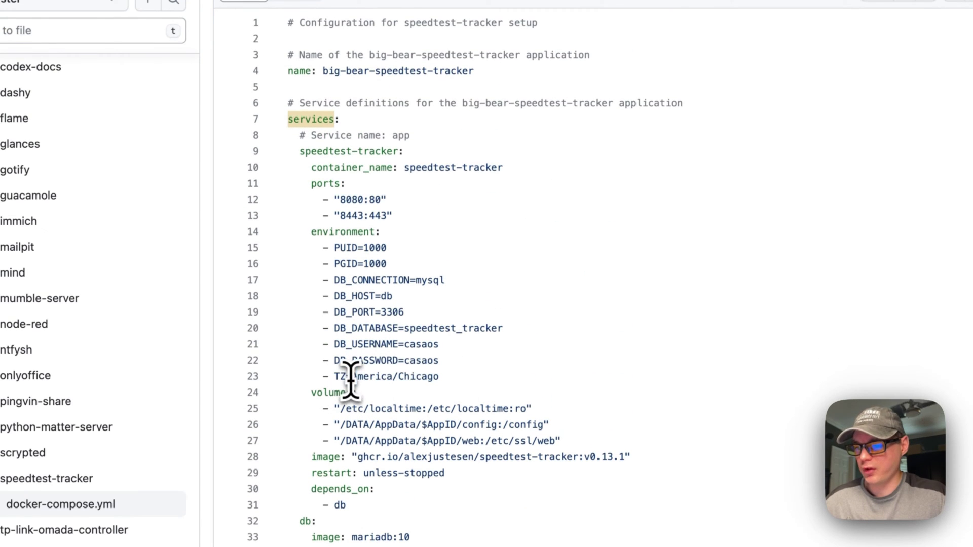
# - Review the speedtest-tracker volumes and relate the $AppID placeholder in their paths to the application name
pyautogui.scroll(-4, 384, 395)
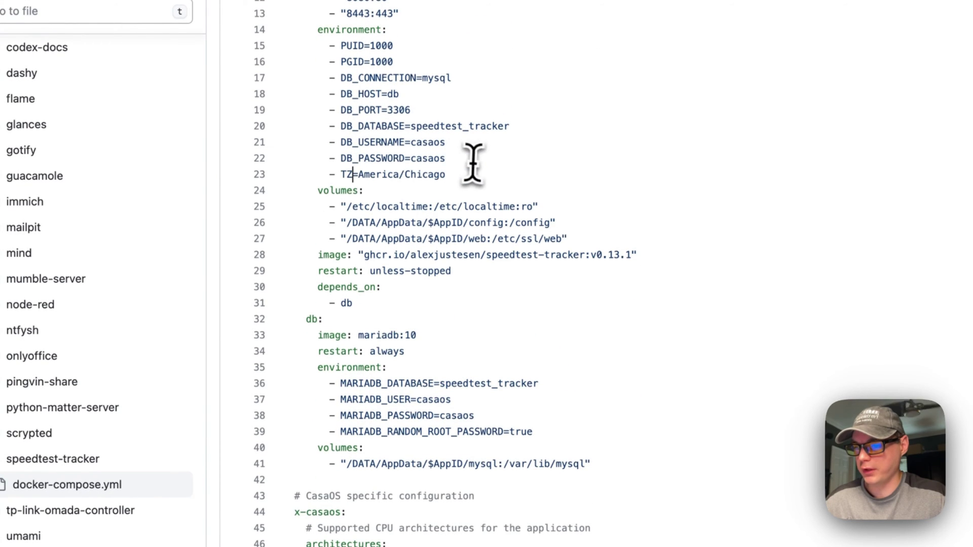
pyautogui.moveTo(319, 192); pyautogui.dragTo(579, 233)
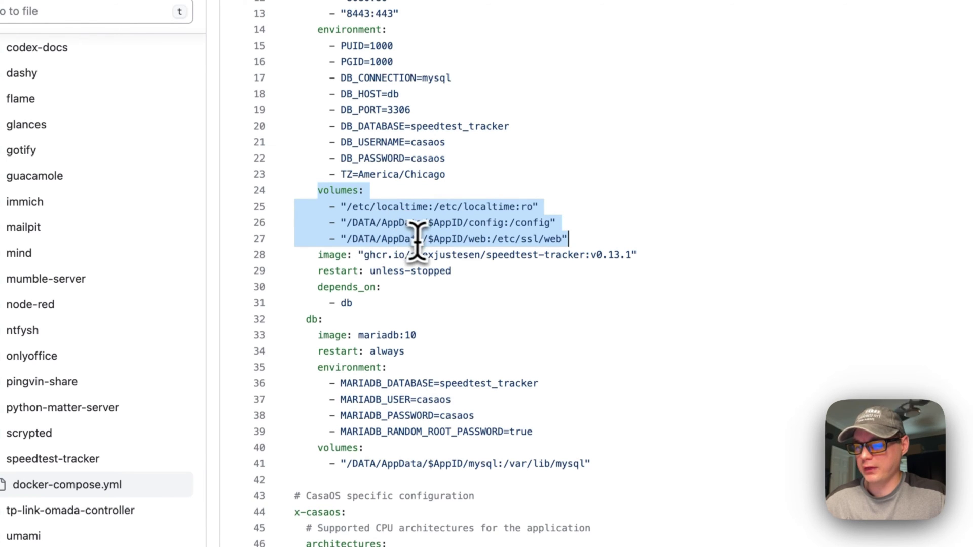
pyautogui.moveTo(427, 223); pyautogui.dragTo(438, 223)
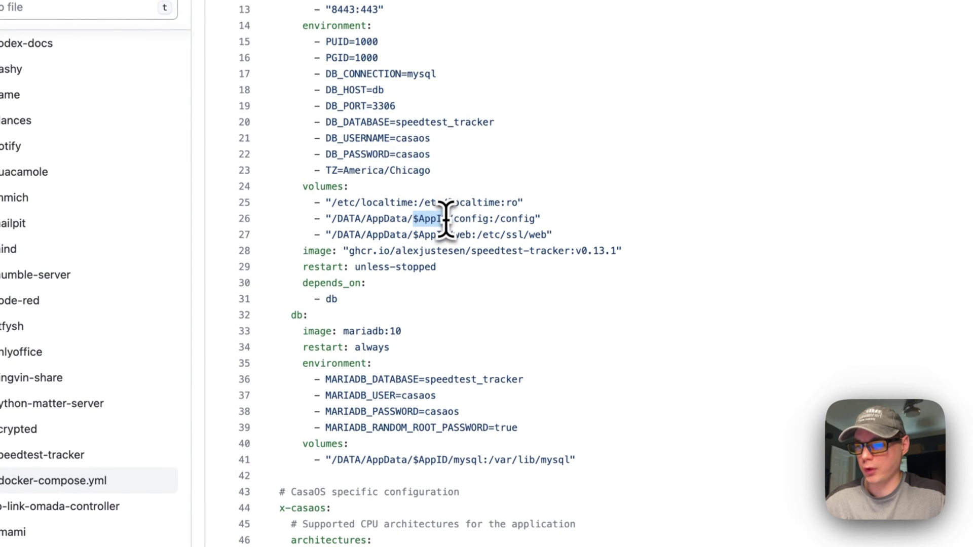
pyautogui.scroll(10, 446, 219)
pyautogui.moveTo(314, 195); pyautogui.dragTo(526, 193)
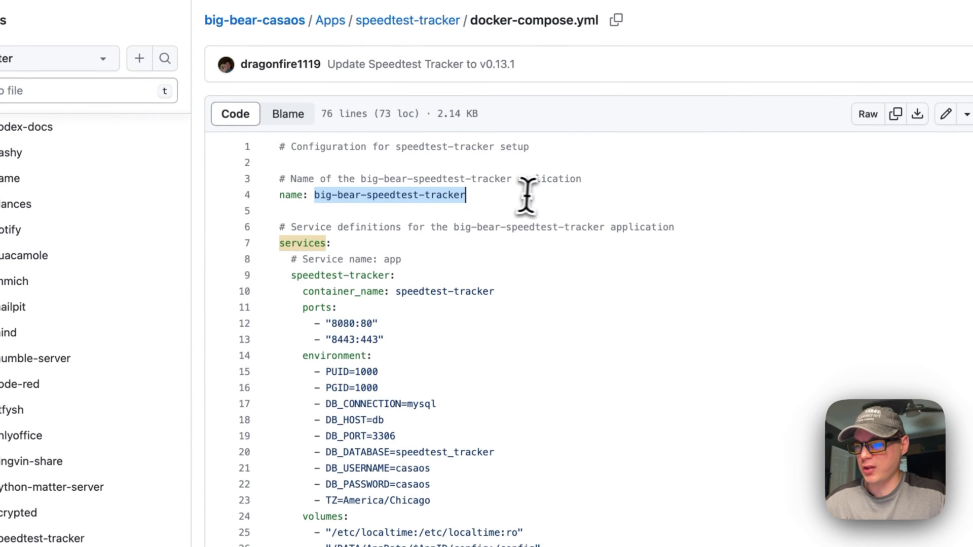
# - Inspect the host and container paths of the config and web volume mappings
pyautogui.scroll(-5, 387, 234)
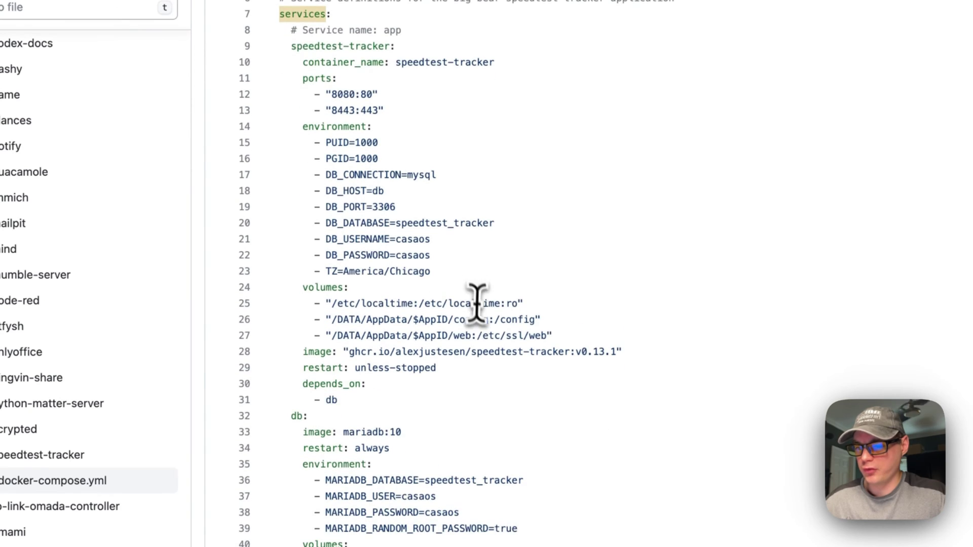
pyautogui.moveTo(332, 320); pyautogui.dragTo(476, 320)
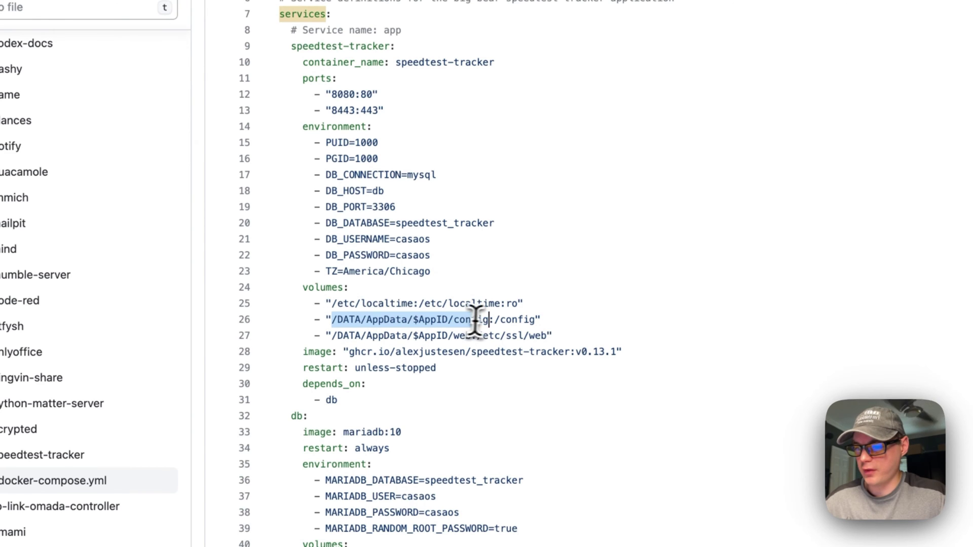
pyautogui.moveTo(332, 335); pyautogui.dragTo(536, 323)
pyautogui.moveTo(476, 337); pyautogui.dragTo(553, 336)
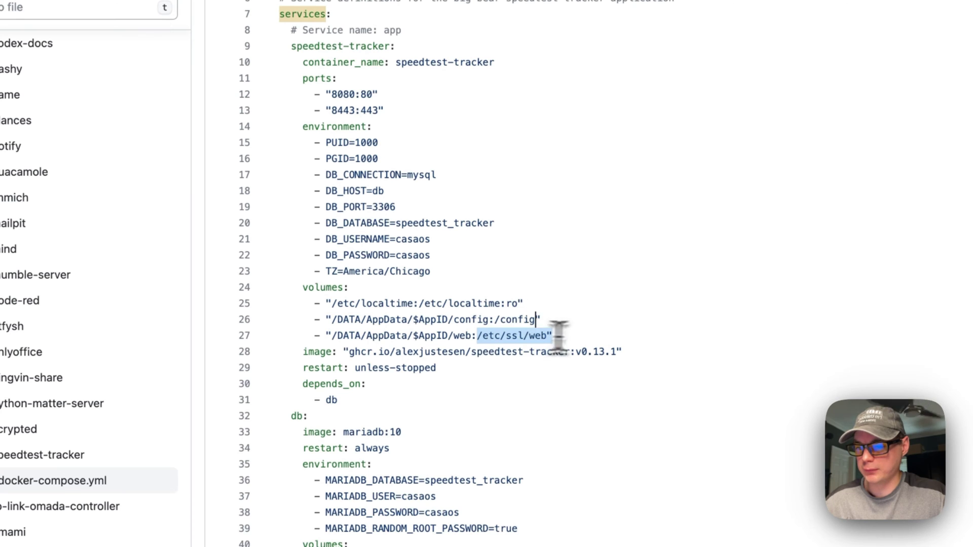
pyautogui.click(369, 337)
pyautogui.scroll(-4, 367, 336)
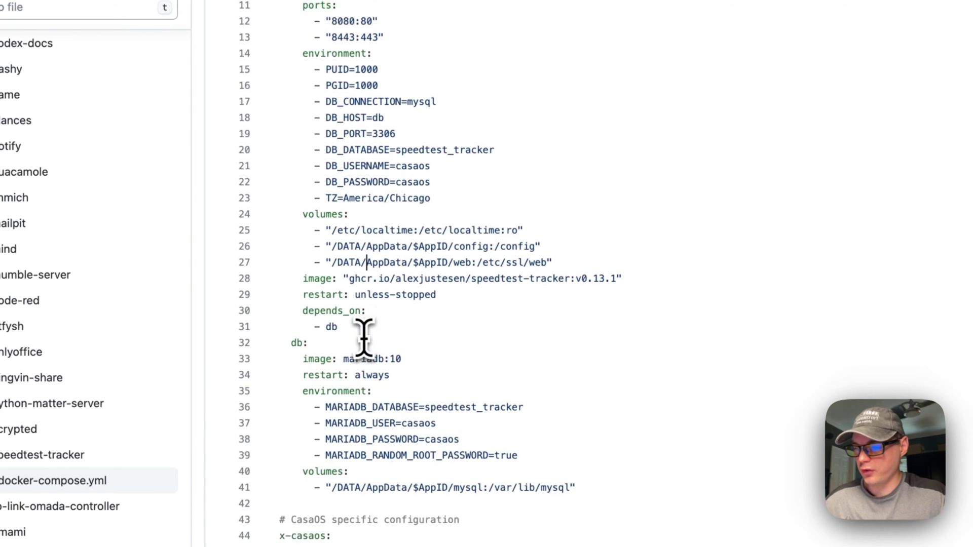
# - Examine the registry, repository and version tag of the speedtest-tracker image, along with the service's restart policy
pyautogui.moveTo(300, 255); pyautogui.dragTo(694, 254)
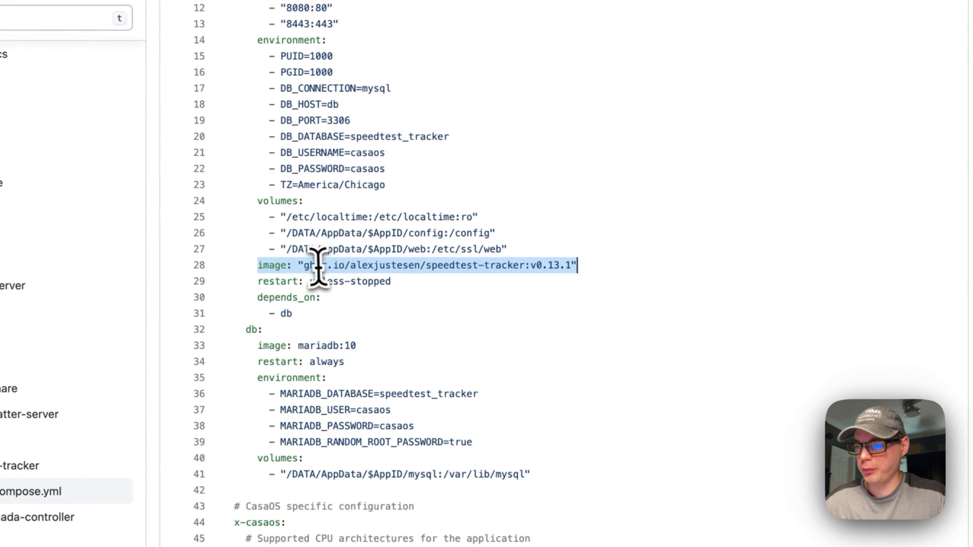
pyautogui.doubleClick(310, 266)
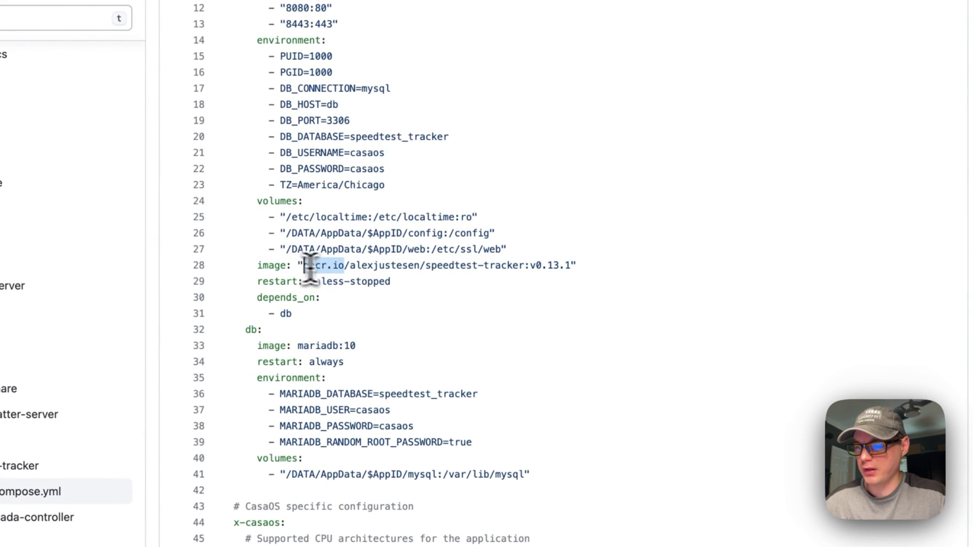
pyautogui.click(350, 266)
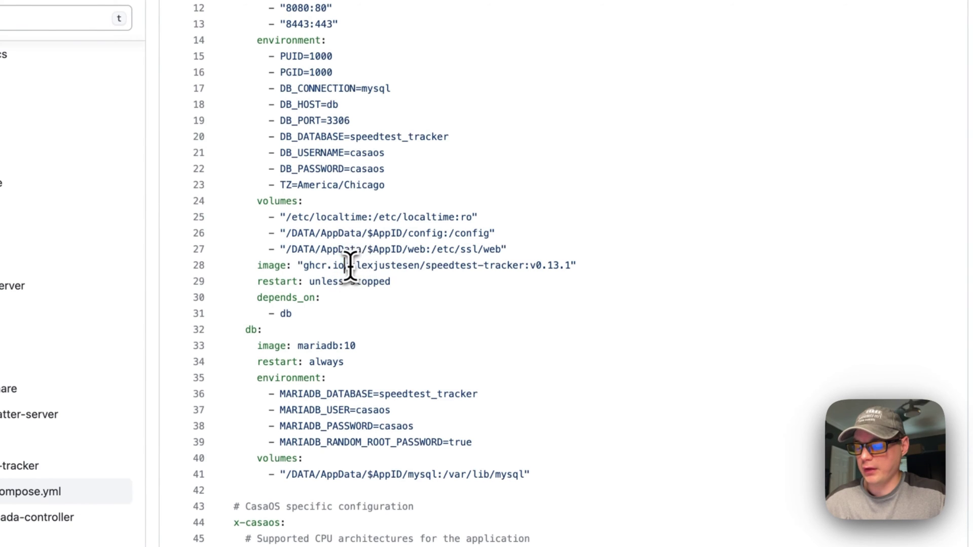
pyautogui.moveTo(350, 266); pyautogui.dragTo(573, 265)
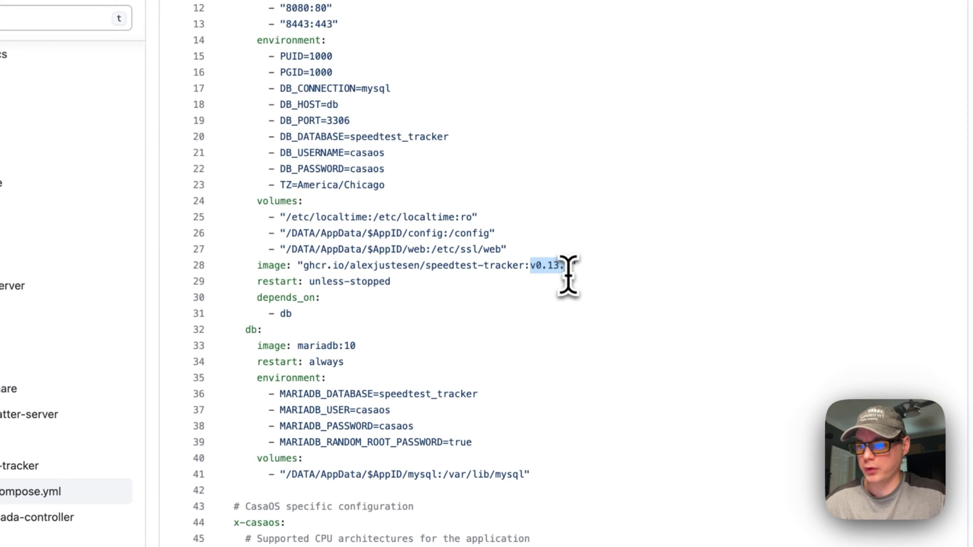
pyautogui.click(391, 297)
pyautogui.moveTo(258, 282); pyautogui.dragTo(456, 284)
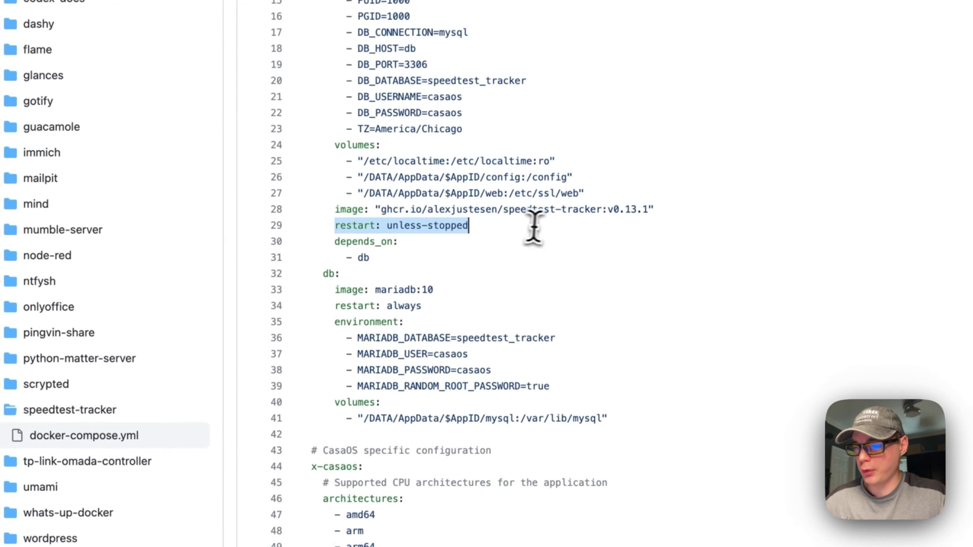
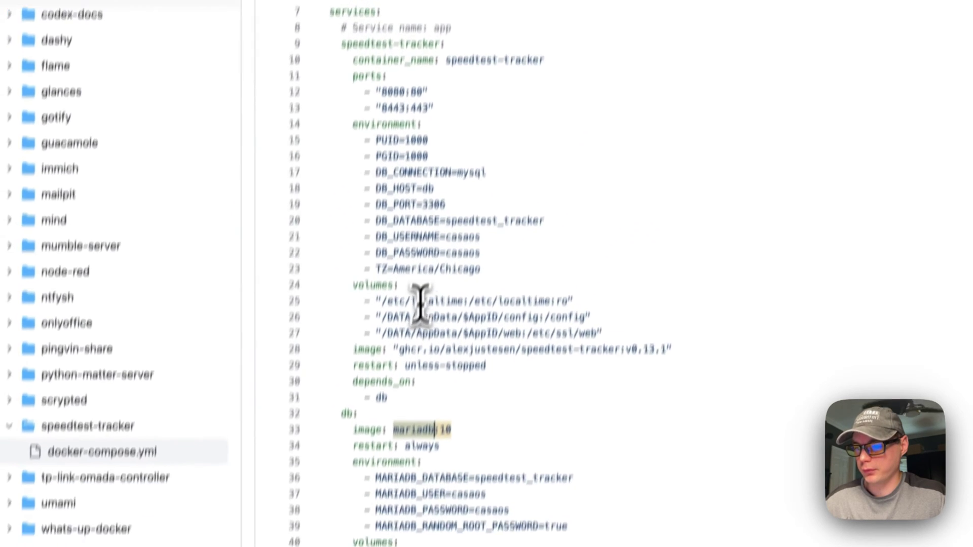
# - Check the db service's MariaDB image name, version tag and restart policy
pyautogui.moveTo(395, 349); pyautogui.dragTo(436, 349)
pyautogui.scroll(-3, 462, 284)
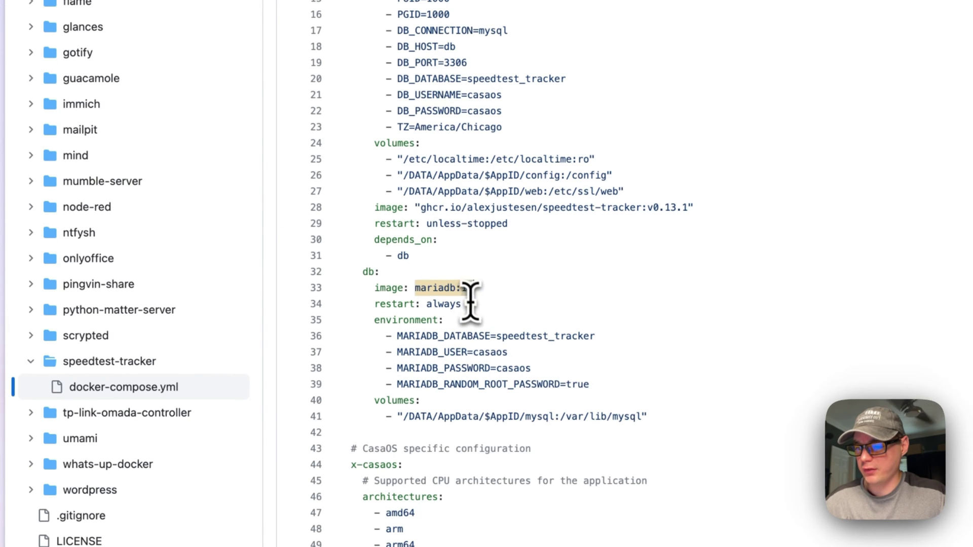
pyautogui.write('10')
pyautogui.scroll(-1, 467, 291)
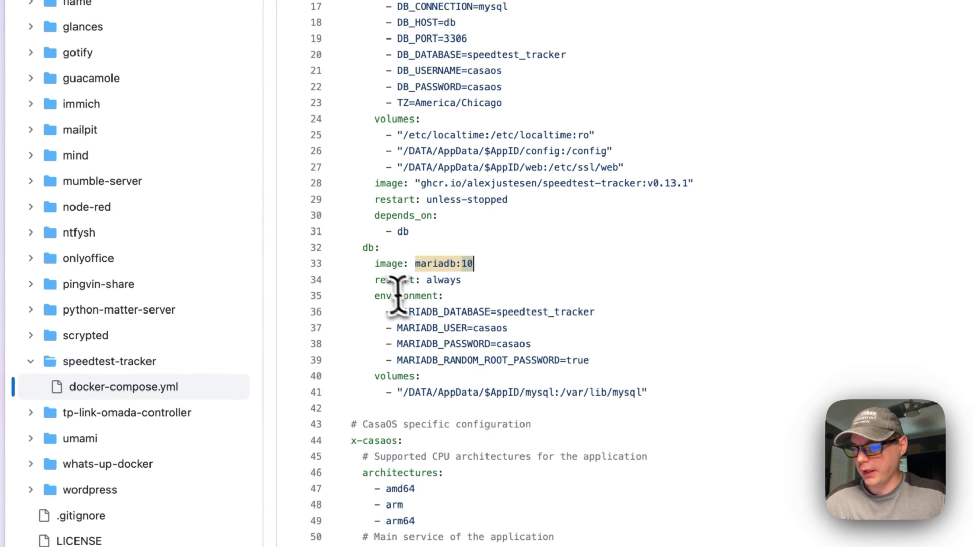
pyautogui.moveTo(375, 285); pyautogui.dragTo(467, 285)
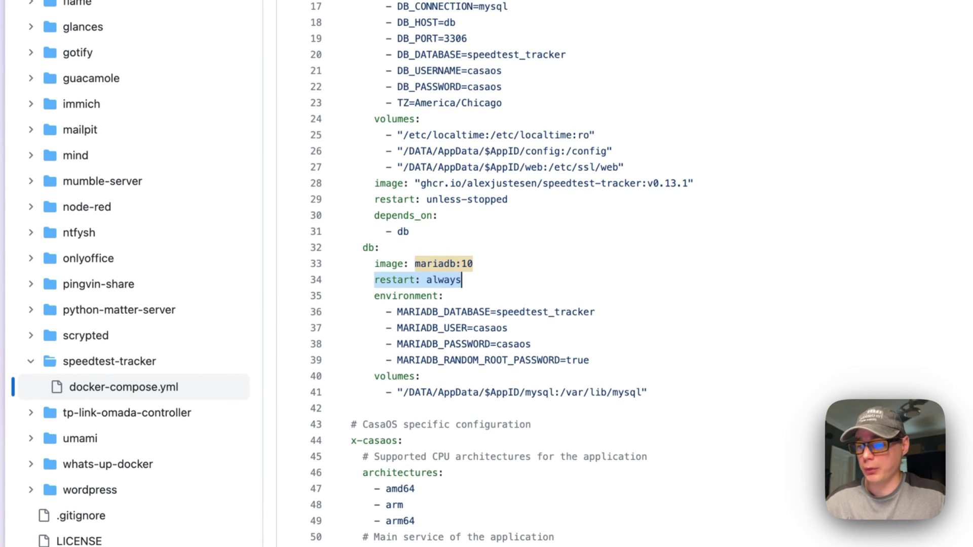
# - Review the db service's environment variables against the database settings of the speedtest-tracker service
pyautogui.scroll(-3, 437, 303)
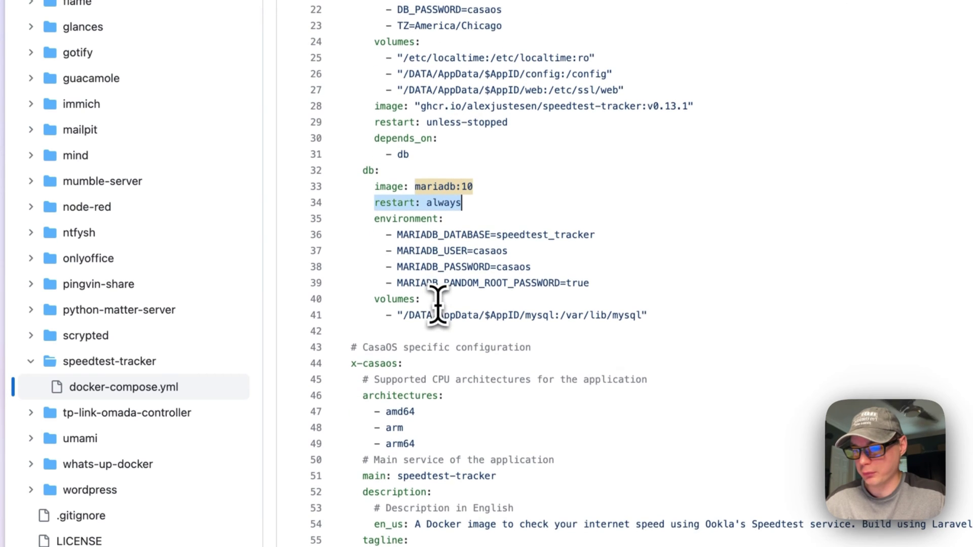
pyautogui.press('Right')
pyautogui.moveTo(327, 302); pyautogui.dragTo(555, 364)
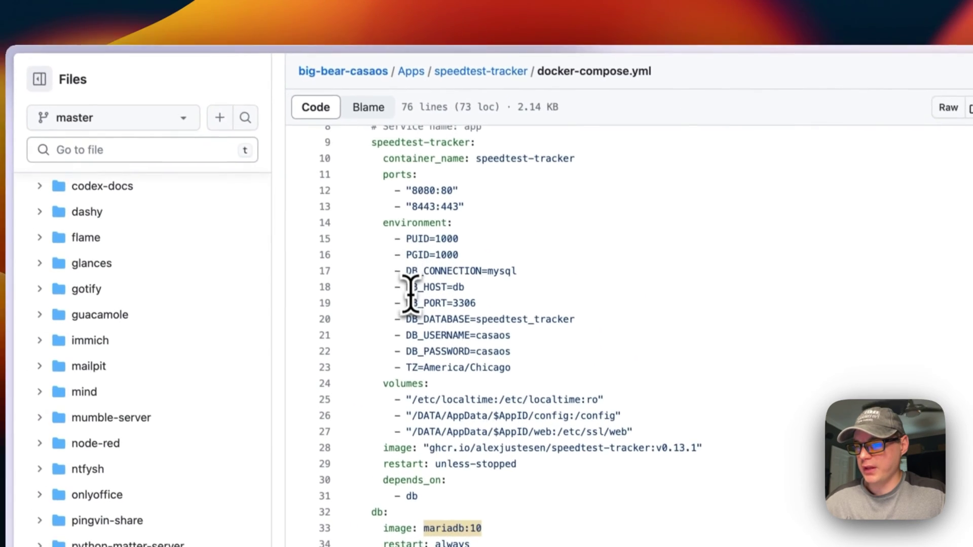
# - Compare the speedtest-tracker service's DB_HOST through DB_PASSWORD settings with the db service's MARIADB variables
pyautogui.moveTo(407, 287); pyautogui.dragTo(512, 351)
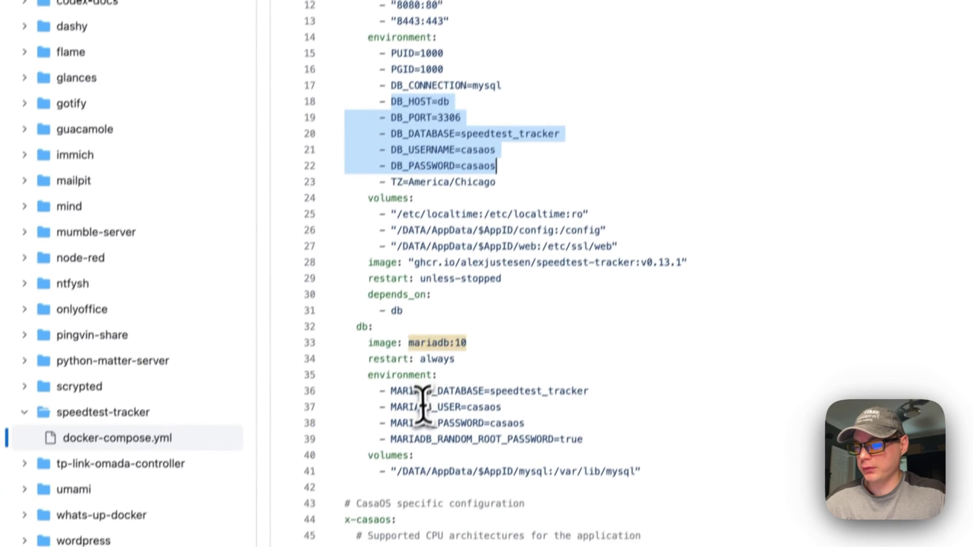
pyautogui.scroll(-5, 422, 403)
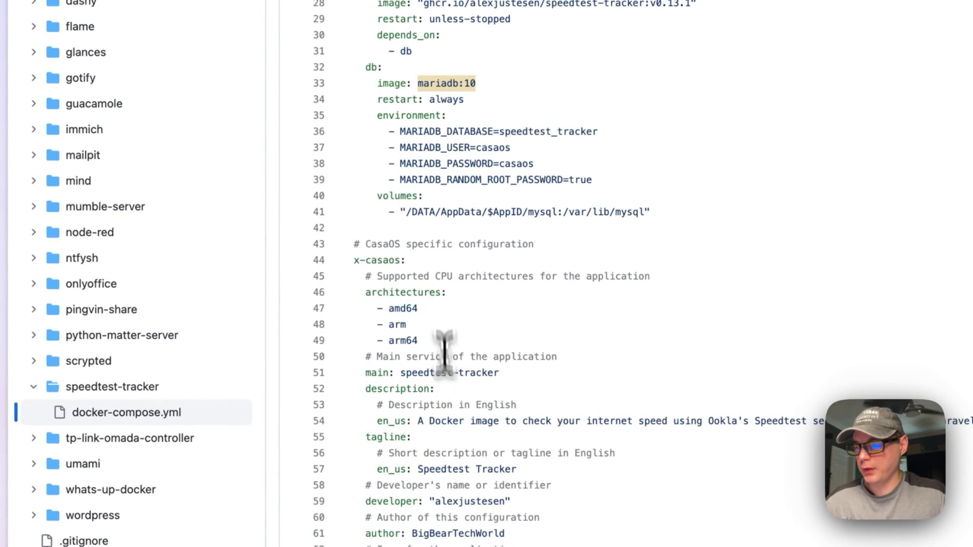
pyautogui.scroll(2, 378, 195)
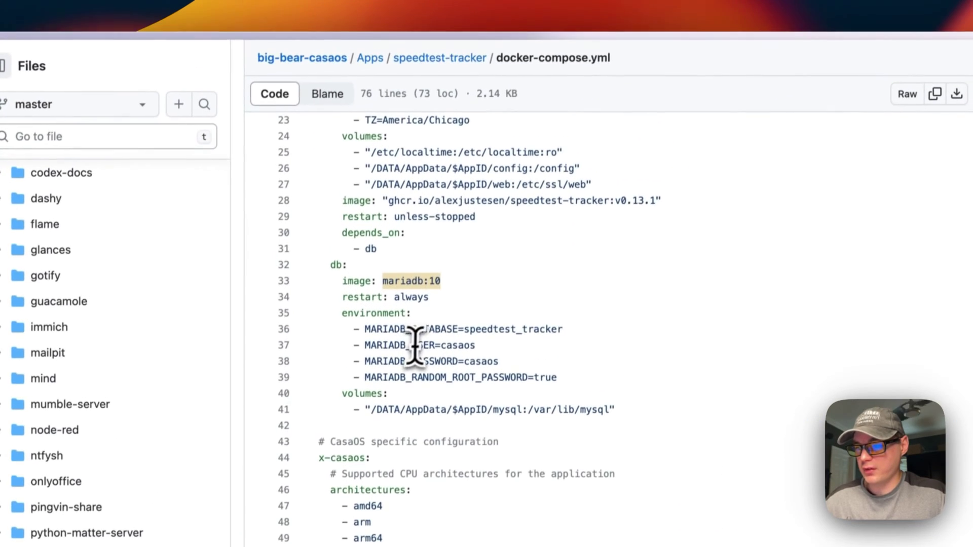
pyautogui.scroll(3, 413, 360)
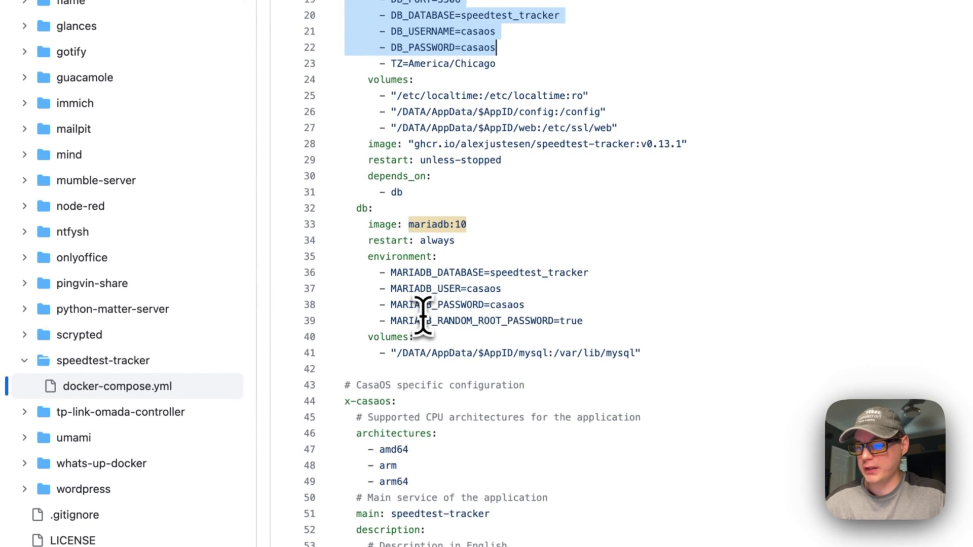
pyautogui.scroll(-3, 423, 312)
# - Inspect the db service's mysql volume mapping: the $AppID variable against the application name, and the host and container paths
pyautogui.moveTo(383, 257); pyautogui.dragTo(638, 272)
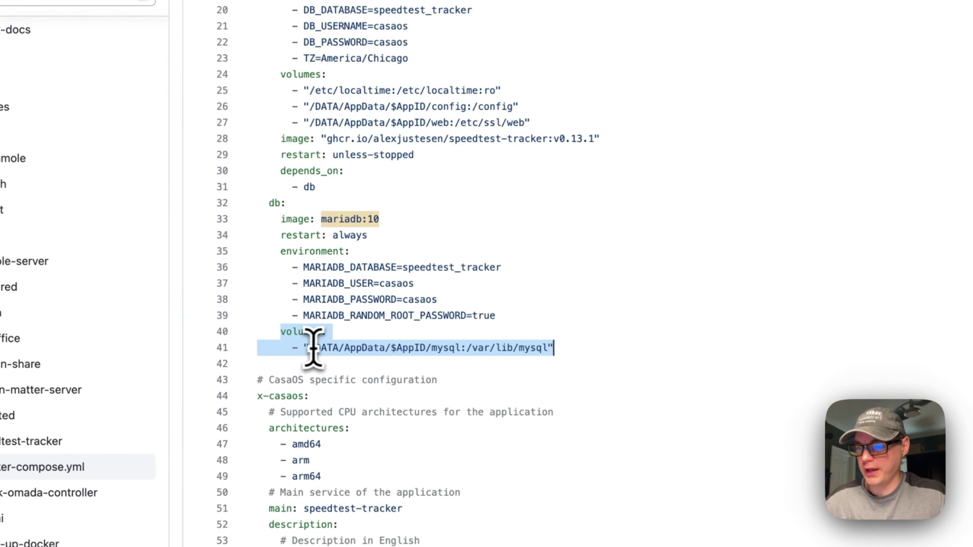
pyautogui.click(393, 350)
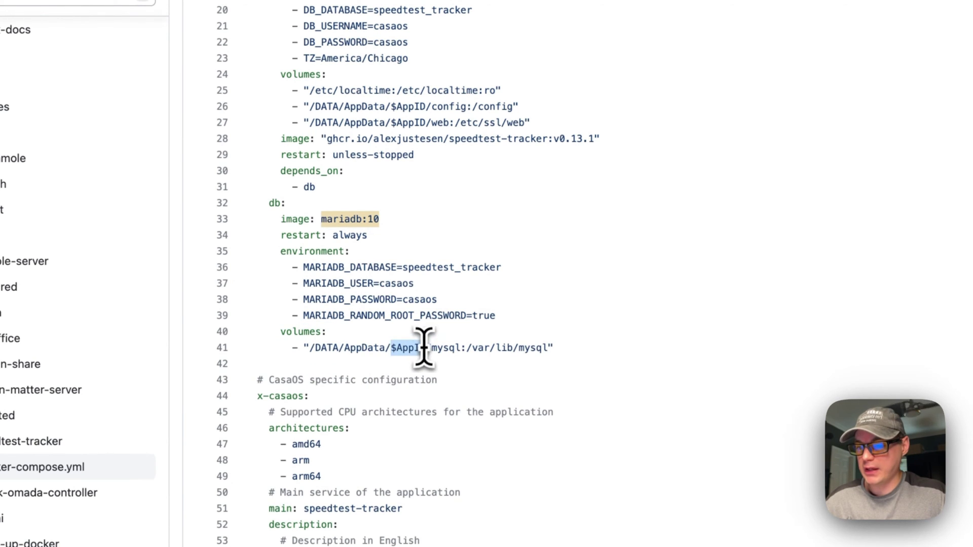
pyautogui.scroll(15, 423, 348)
pyautogui.moveTo(292, 181); pyautogui.dragTo(566, 183)
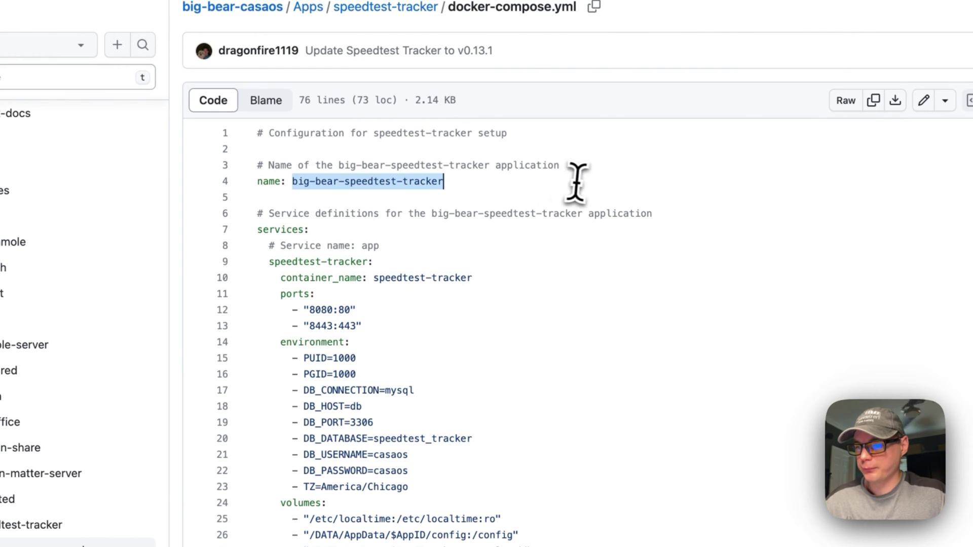
pyautogui.scroll(-8, 557, 181)
pyautogui.scroll(-1, 411, 273)
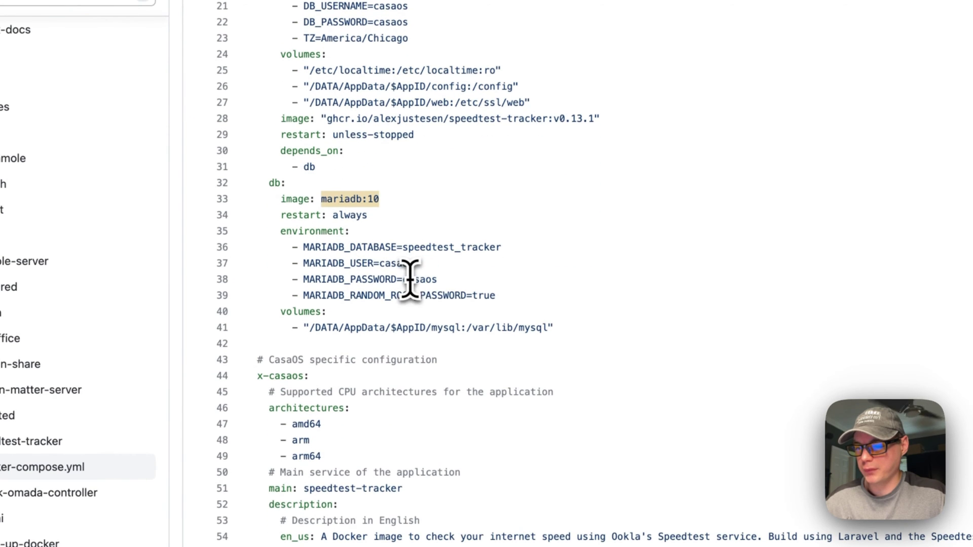
pyautogui.click(312, 329)
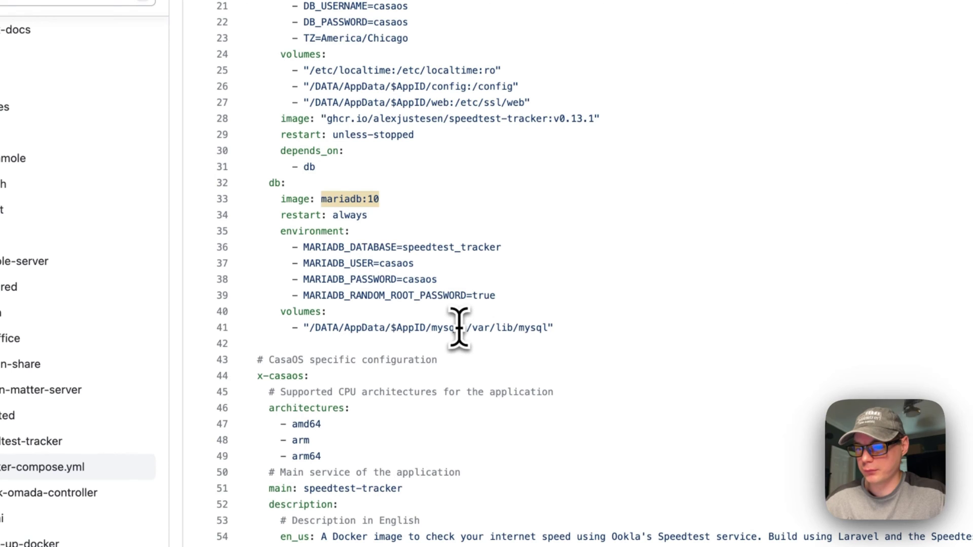
pyautogui.moveTo(460, 328); pyautogui.dragTo(354, 328)
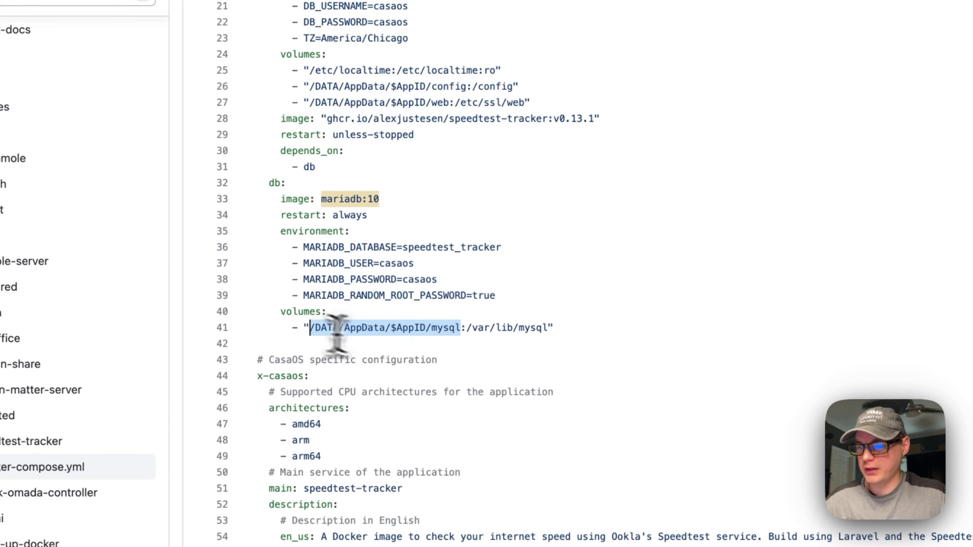
pyautogui.moveTo(467, 328); pyautogui.dragTo(552, 329)
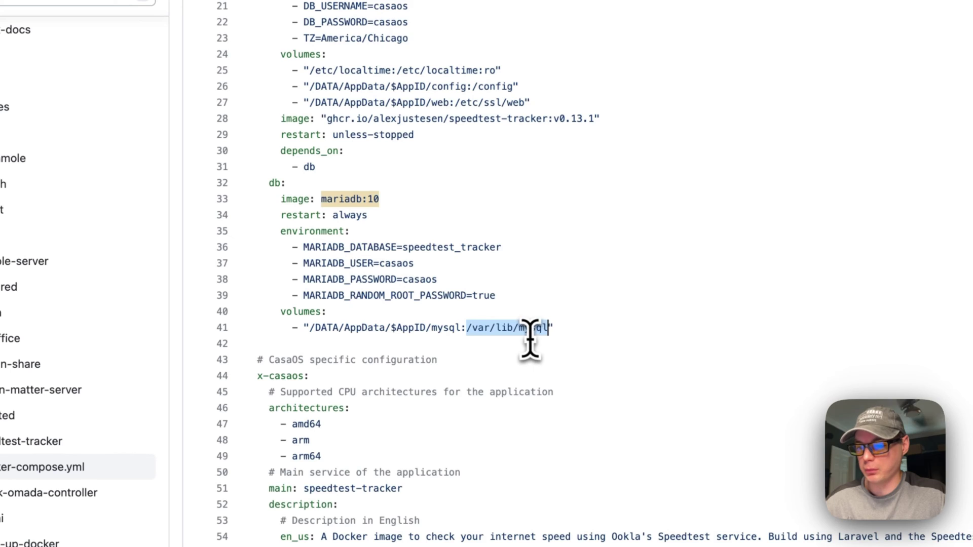
# - Examine the x-casaos section with its supported architectures alongside the speedtest-tracker service definition
pyautogui.scroll(-5, 531, 340)
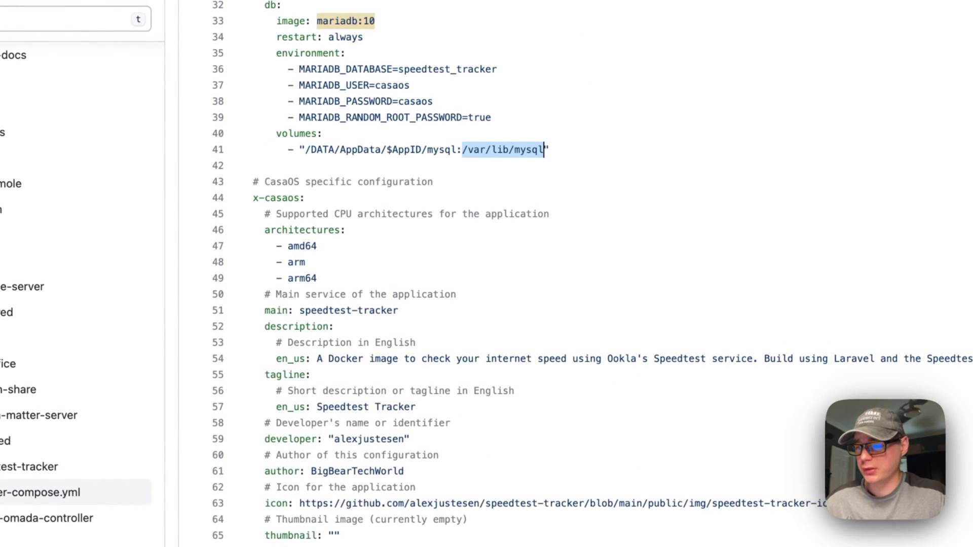
pyautogui.moveTo(252, 198); pyautogui.dragTo(417, 246)
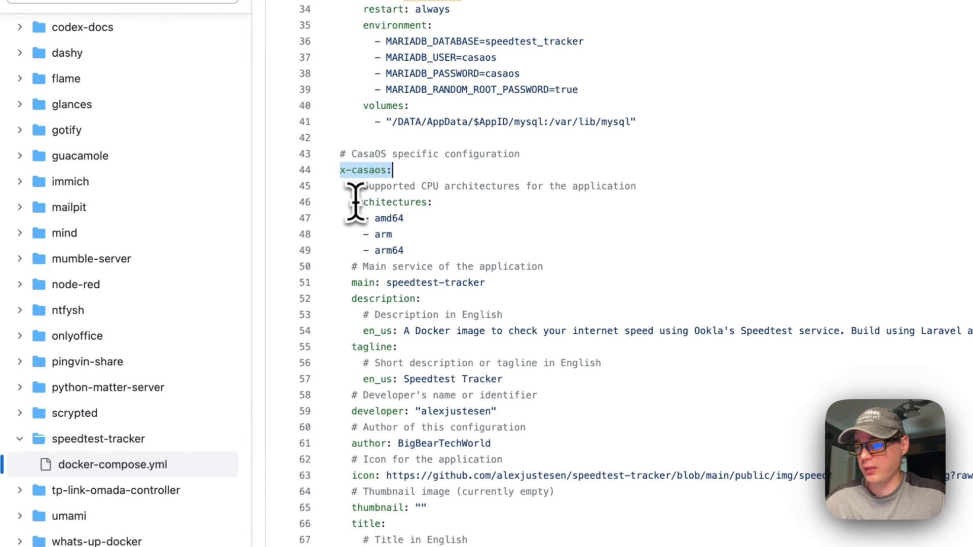
pyautogui.scroll(5, 416, 246)
pyautogui.scroll(5, 416, 246)
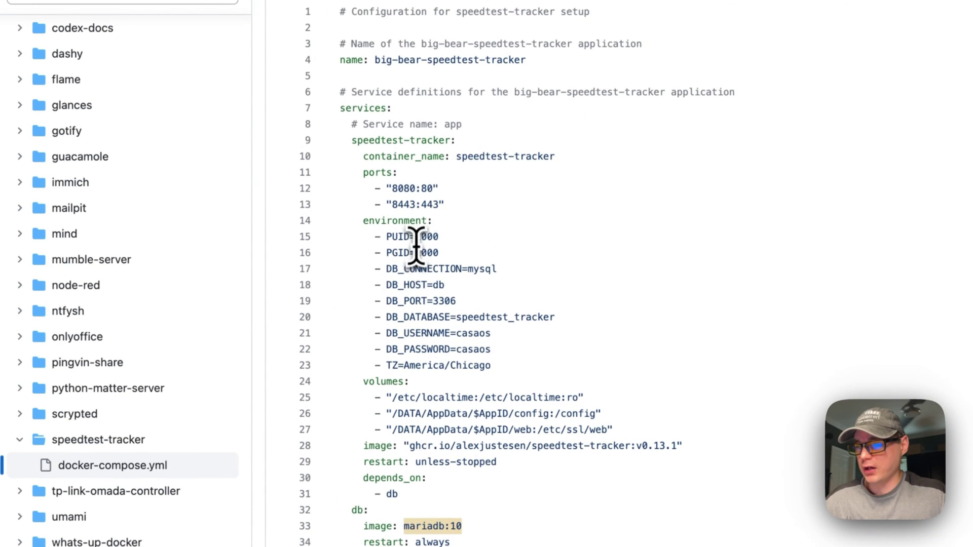
pyautogui.moveTo(376, 156); pyautogui.dragTo(485, 462)
pyautogui.scroll(-10, 486, 463)
pyautogui.scroll(-3, 390, 189)
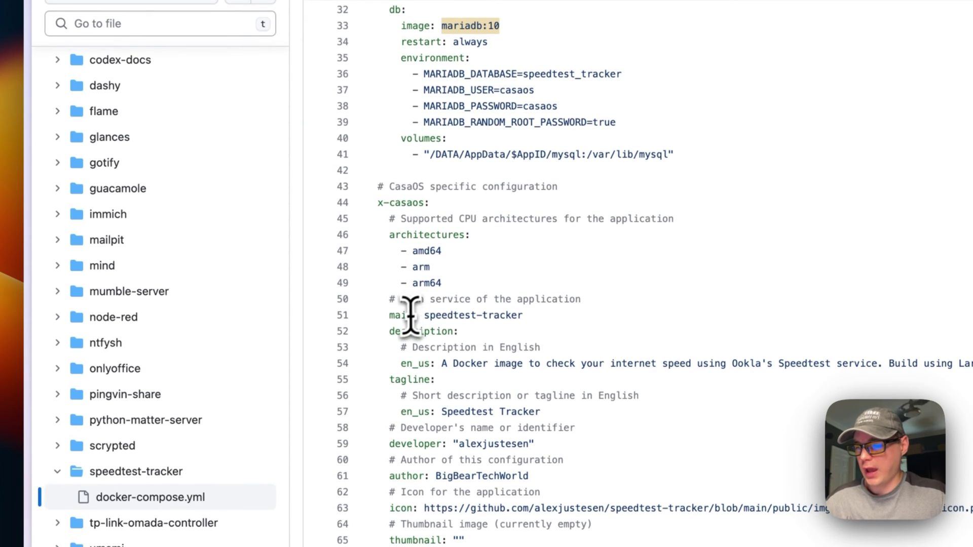
# - Check the main entry of the x-casaos section against the service name defined under services
pyautogui.moveTo(390, 316); pyautogui.dragTo(514, 317)
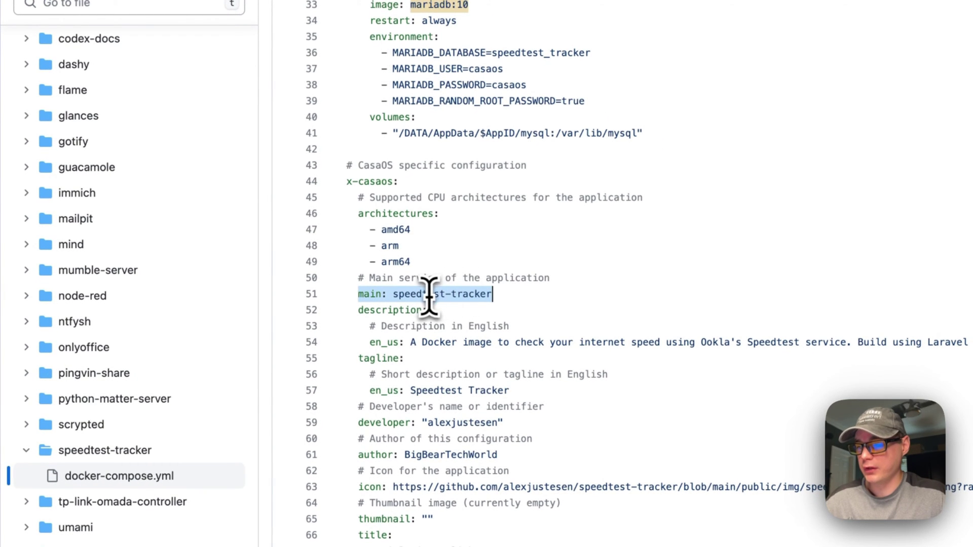
pyautogui.scroll(10, 430, 296)
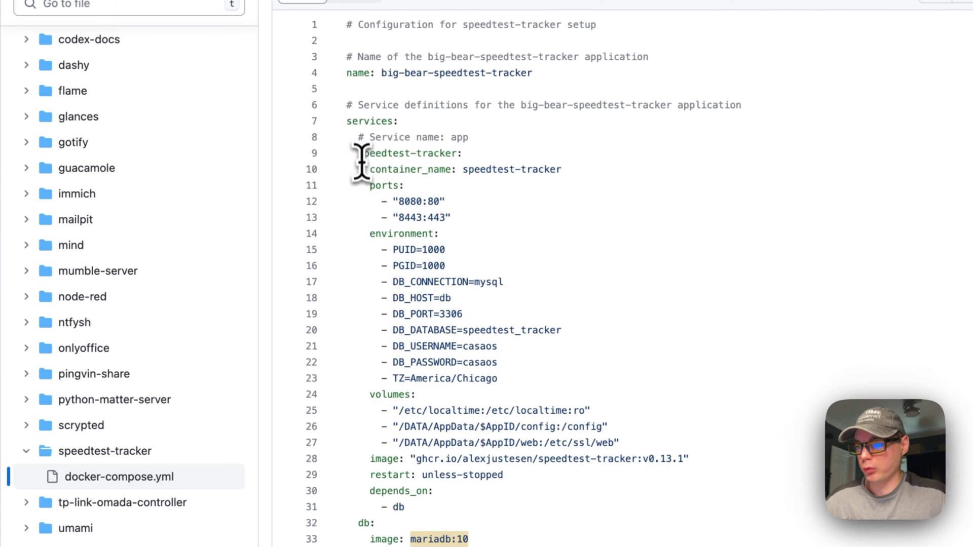
pyautogui.moveTo(359, 153); pyautogui.dragTo(420, 153)
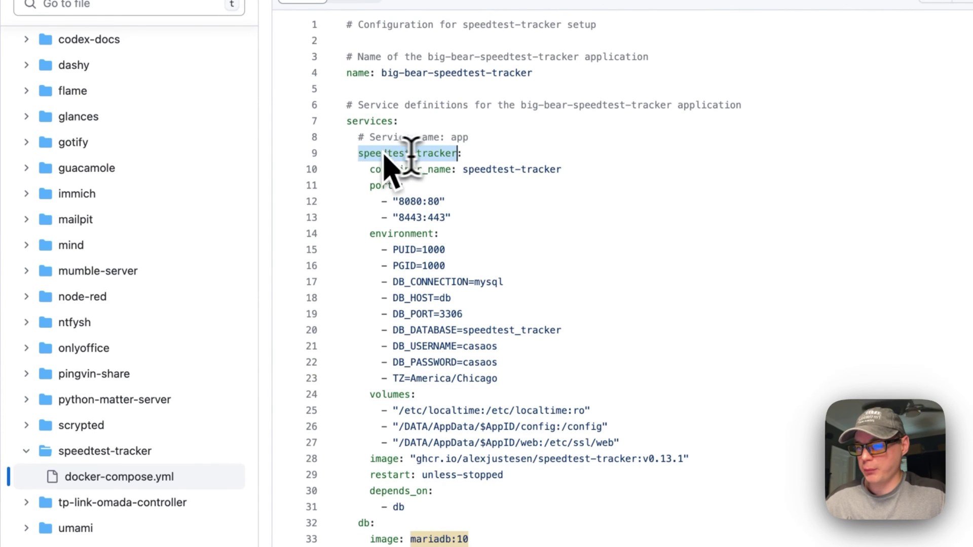
pyautogui.scroll(-10, 421, 173)
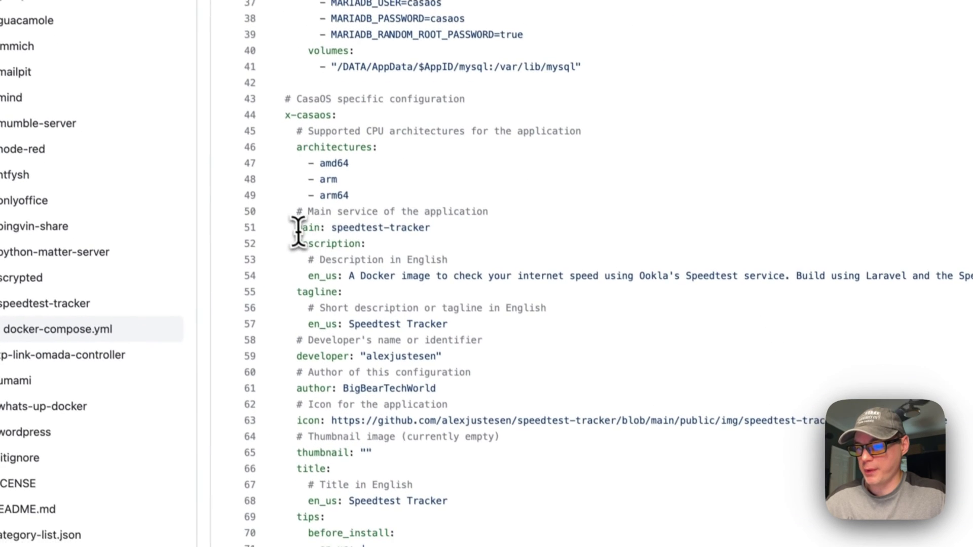
pyautogui.moveTo(334, 319); pyautogui.dragTo(469, 319)
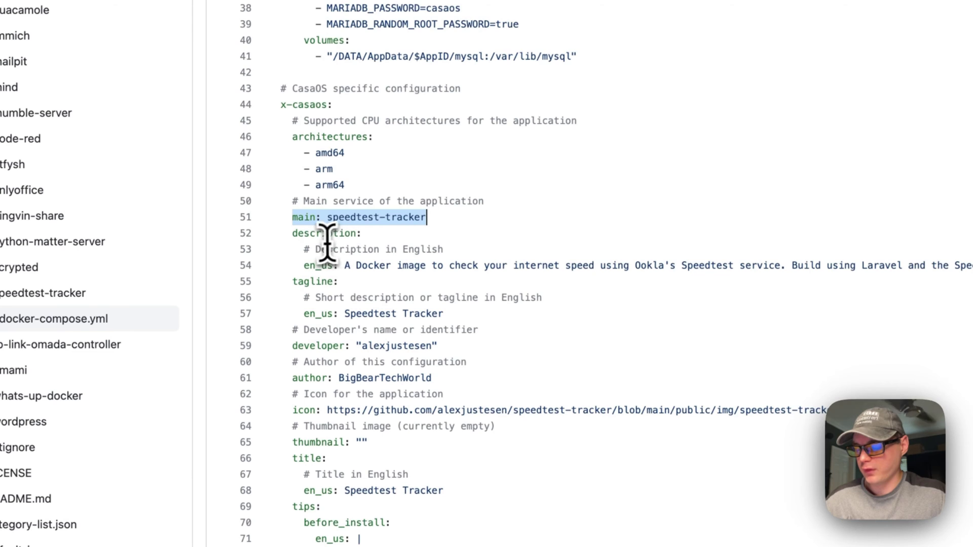
# - Review the x-casaos description, tagline, developer, author, icon, thumbnail and title entries
pyautogui.scroll(-2, 329, 242)
pyautogui.moveTo(293, 199); pyautogui.dragTo(401, 230)
pyautogui.scroll(-3, 400, 228)
pyautogui.moveTo(294, 201); pyautogui.dragTo(377, 229)
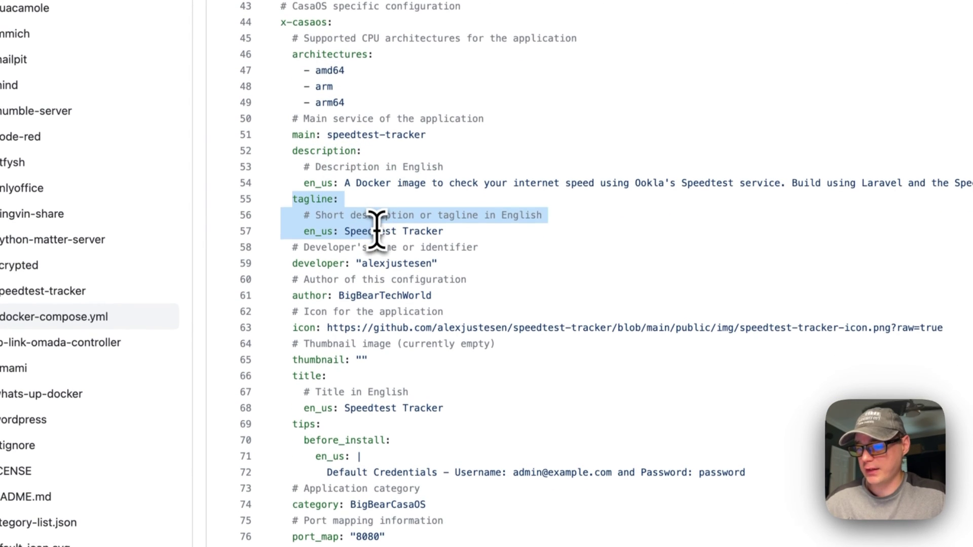
pyautogui.moveTo(293, 264); pyautogui.dragTo(539, 261)
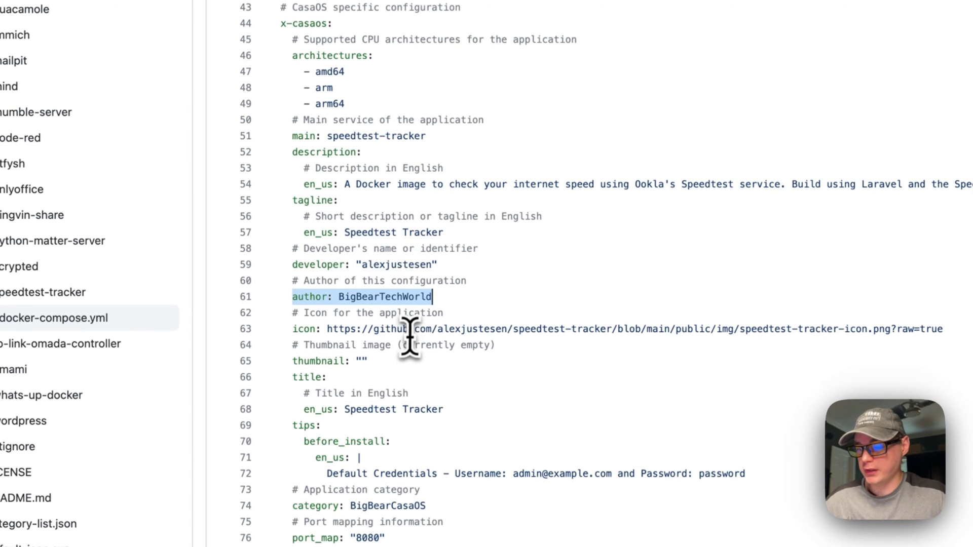
pyautogui.moveTo(294, 334); pyautogui.dragTo(942, 330)
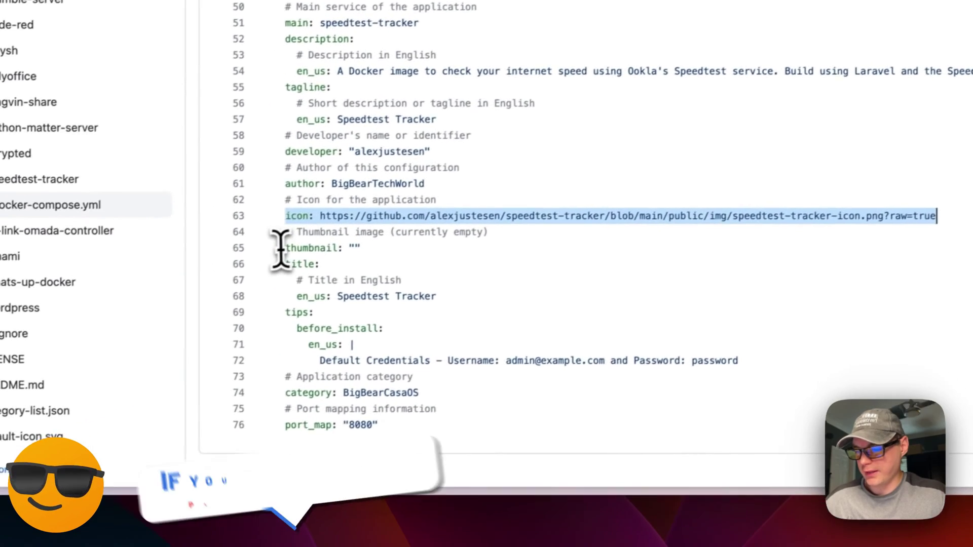
pyautogui.moveTo(284, 247); pyautogui.dragTo(460, 249)
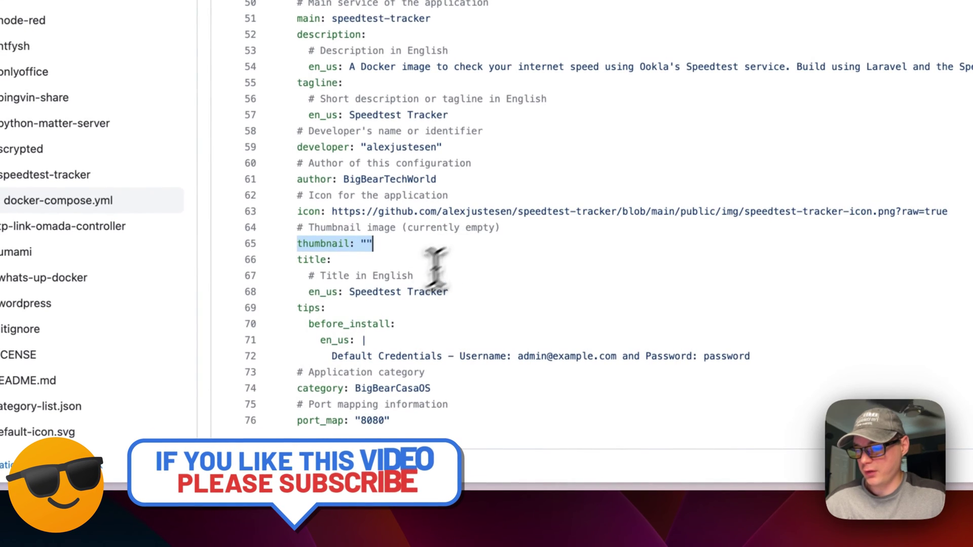
pyautogui.moveTo(299, 261); pyautogui.dragTo(471, 286)
# - Examine the before_install tips with the default credentials and the application category in the x-casaos section
pyautogui.moveTo(299, 307); pyautogui.dragTo(755, 360)
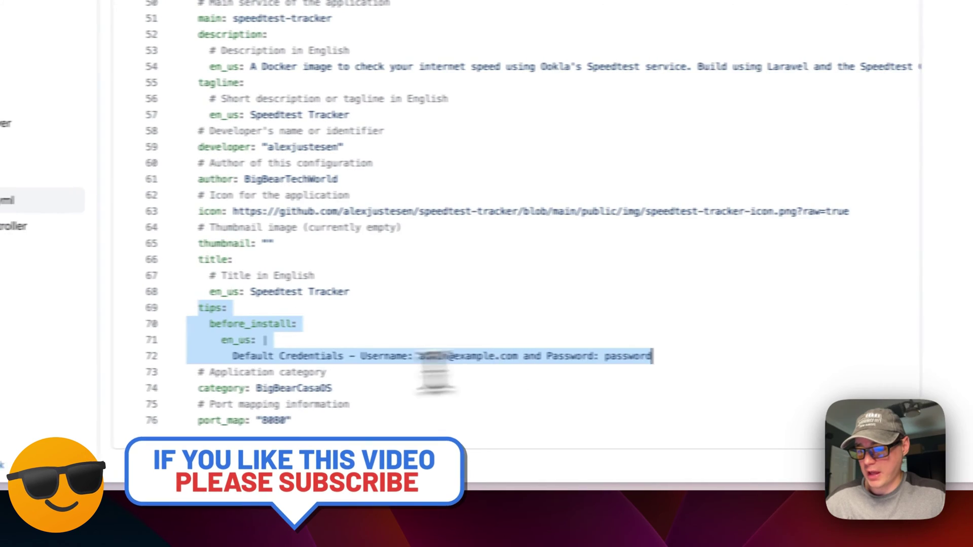
pyautogui.doubleClick(210, 327)
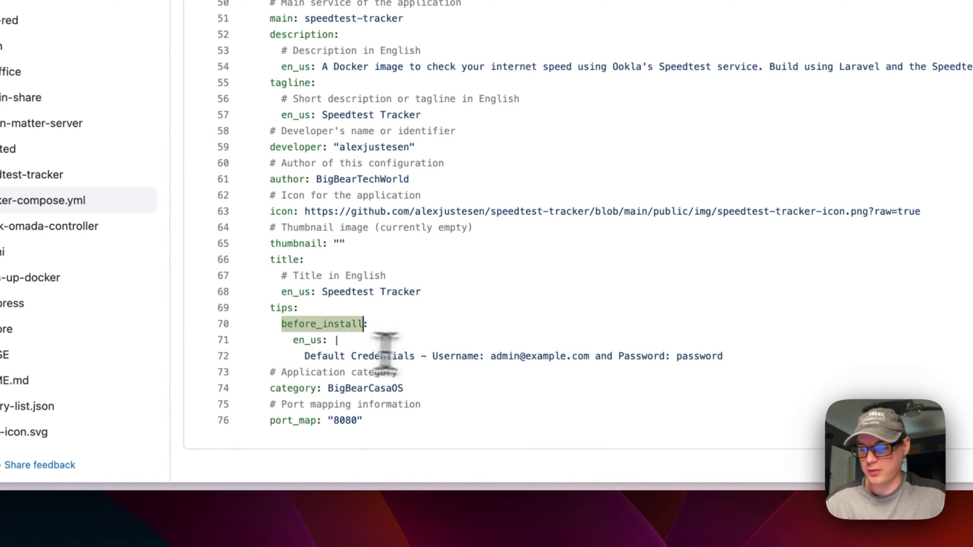
pyautogui.click(450, 356)
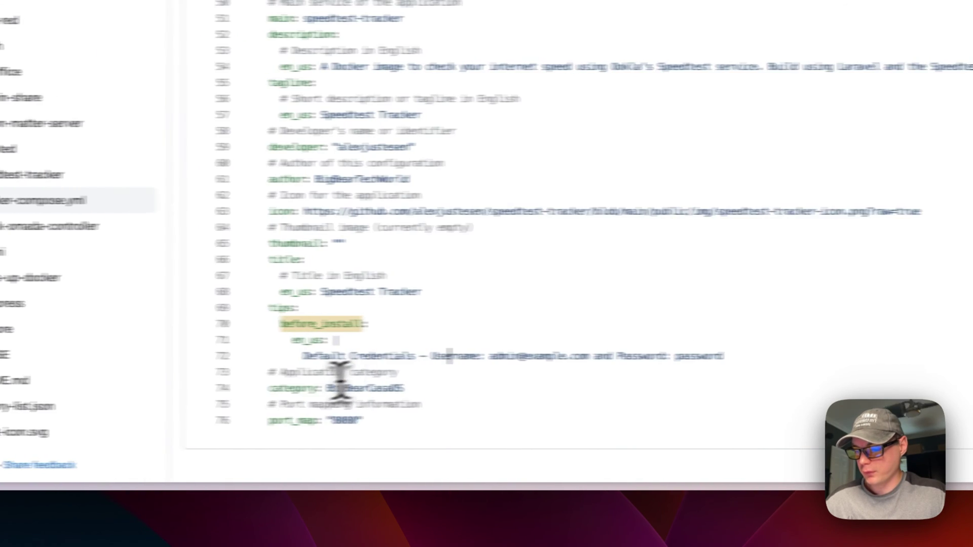
pyautogui.moveTo(365, 436); pyautogui.dragTo(499, 436)
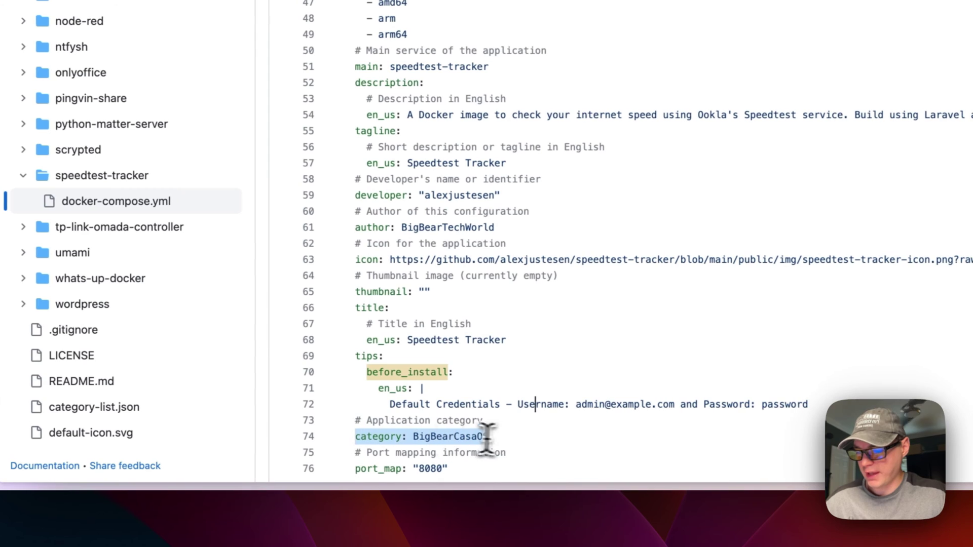
pyautogui.doubleClick(453, 437)
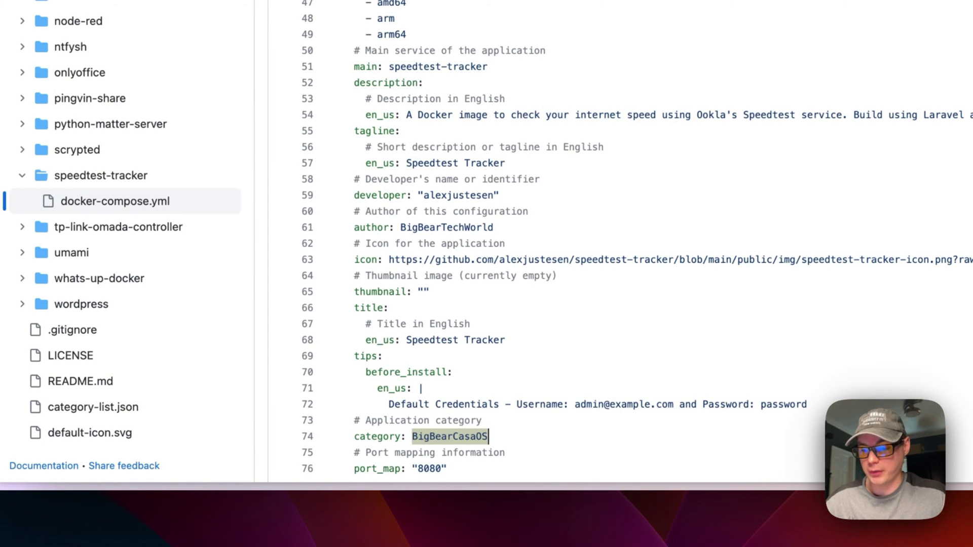
# - Compare the port_map value at the end of the file with the speedtest-tracker service's published host port
pyautogui.scroll(-2, 445, 434)
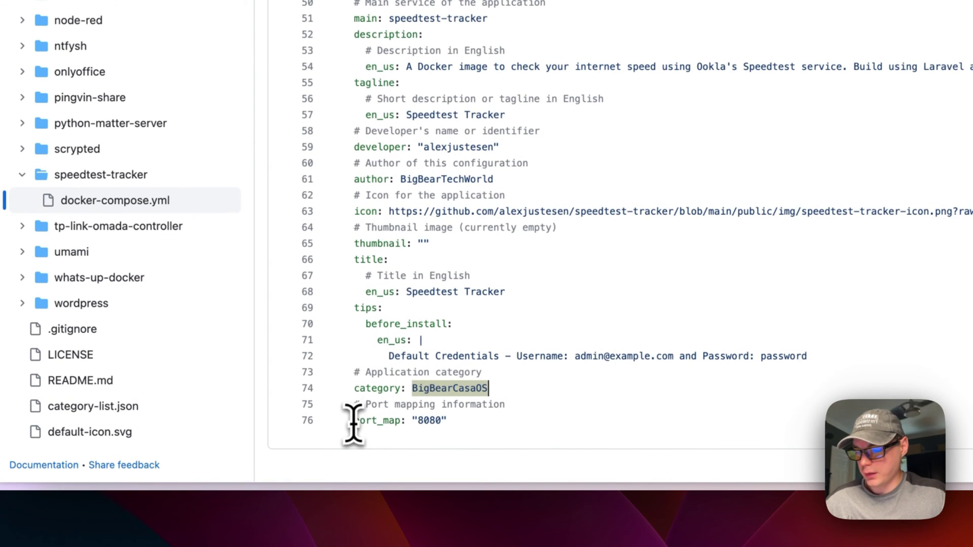
pyautogui.moveTo(353, 421); pyautogui.dragTo(501, 422)
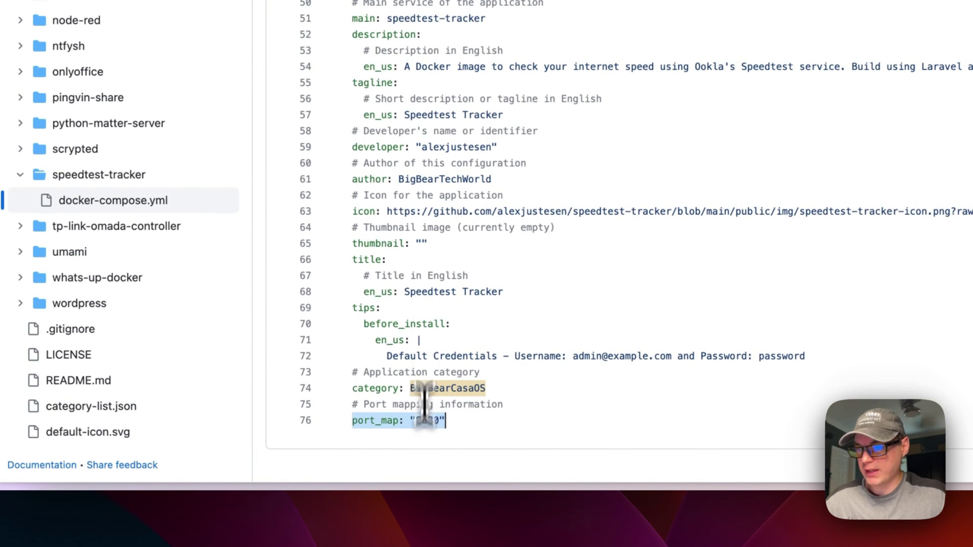
pyautogui.scroll(6, 425, 239)
pyautogui.scroll(-6, 425, 239)
pyautogui.scroll(14, 417, 375)
pyautogui.doubleClick(375, 149)
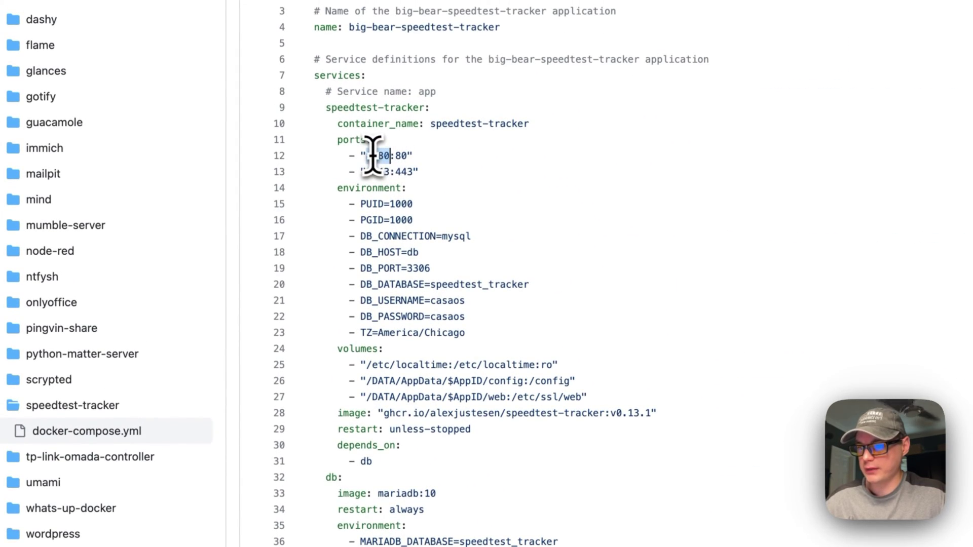
pyautogui.scroll(-10, 388, 167)
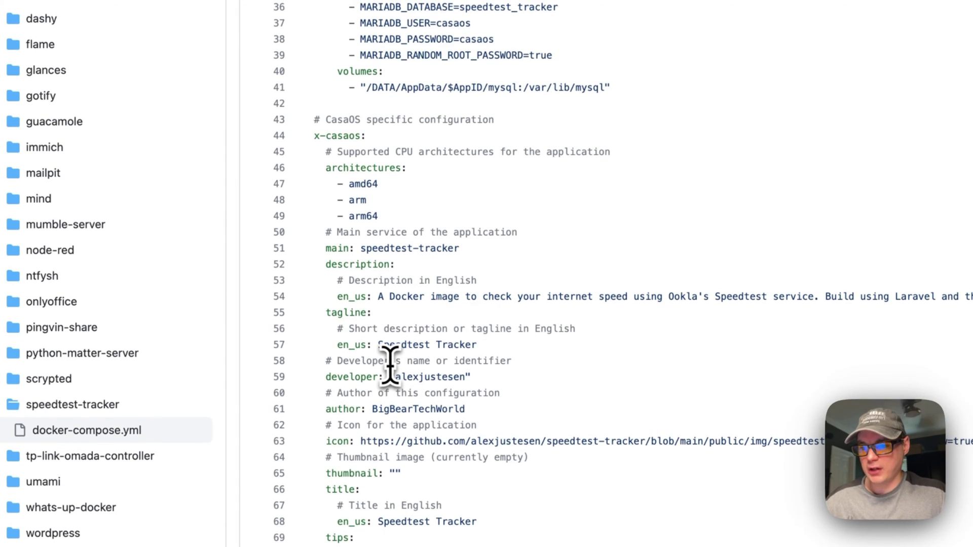
pyautogui.scroll(3, 391, 364)
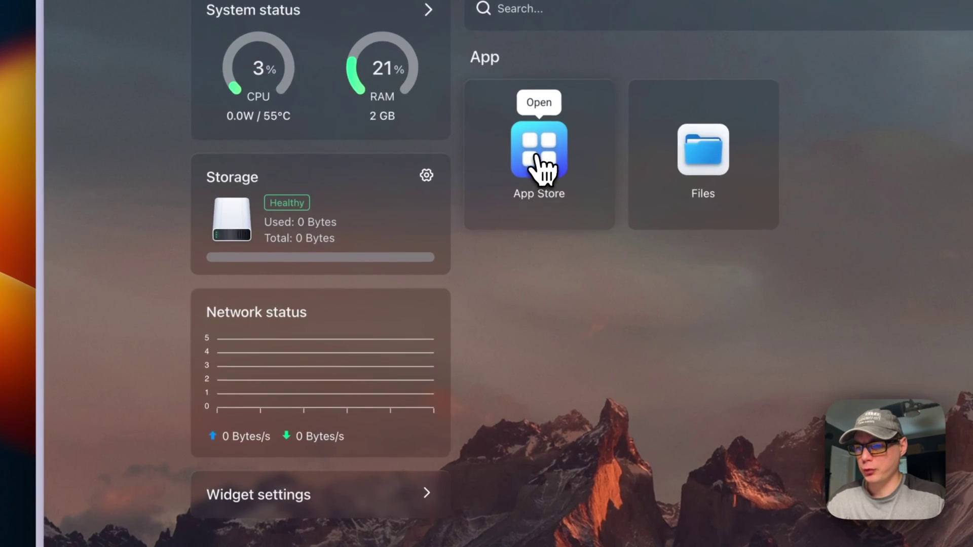
# - Switch to the CasaOS dashboard, open the App Store and filter the apps by the BigBearCasaOS category
pyautogui.click(536, 157)
pyautogui.click(267, 331)
pyautogui.scroll(-4, 272, 283)
pyautogui.click(276, 261)
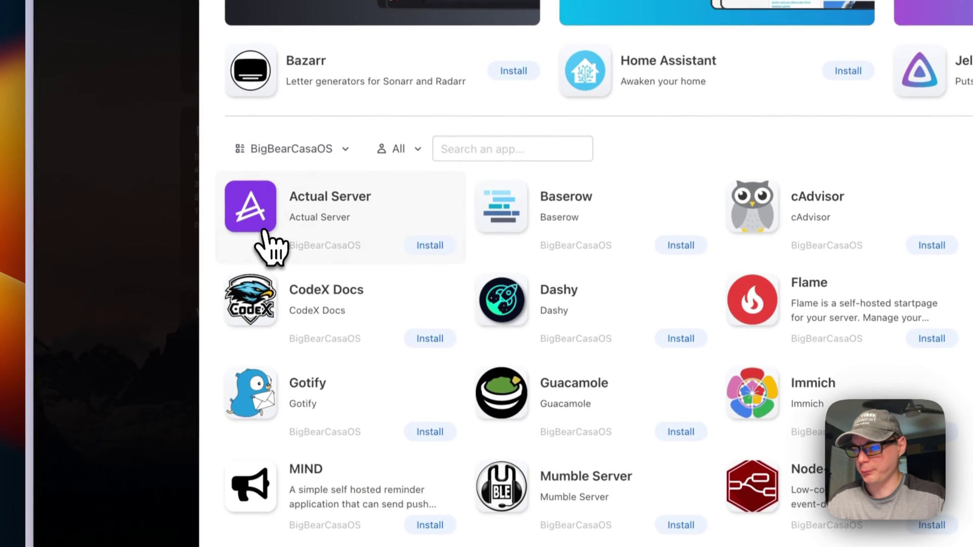
# - Install Speedtest Tracker from the BigBearCasaOS apps, reading the default-credentials tip, and let the installation continue in the background
pyautogui.scroll(-6, 348, 293)
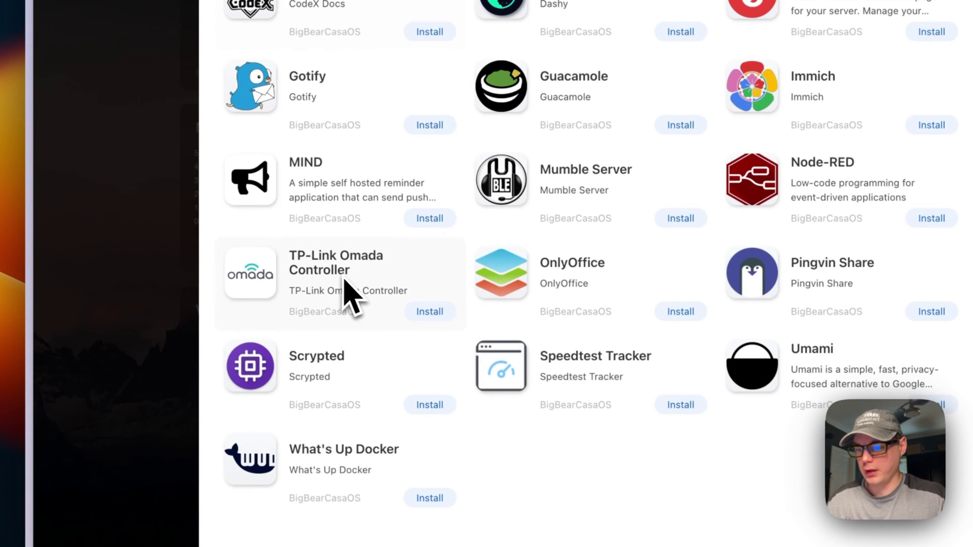
pyautogui.click(567, 380)
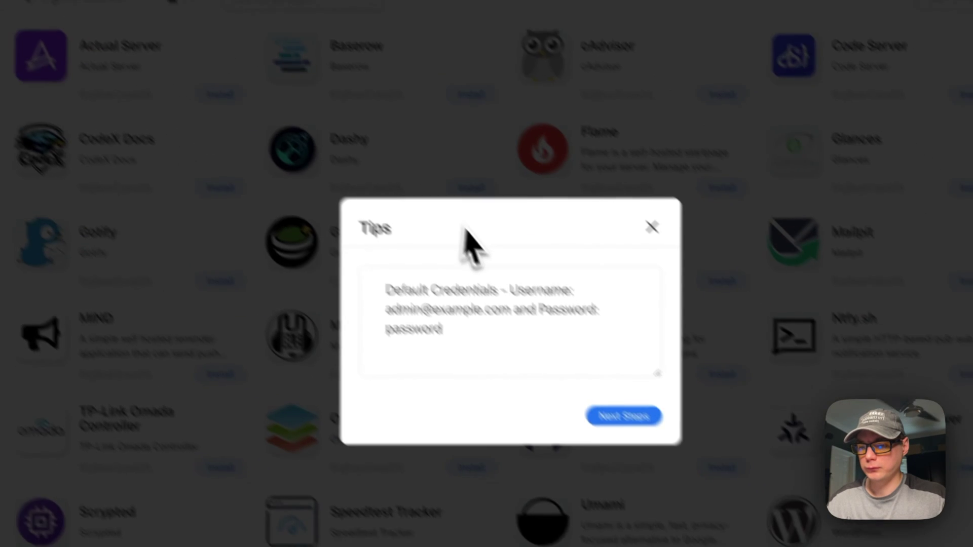
pyautogui.moveTo(330, 259); pyautogui.dragTo(444, 274)
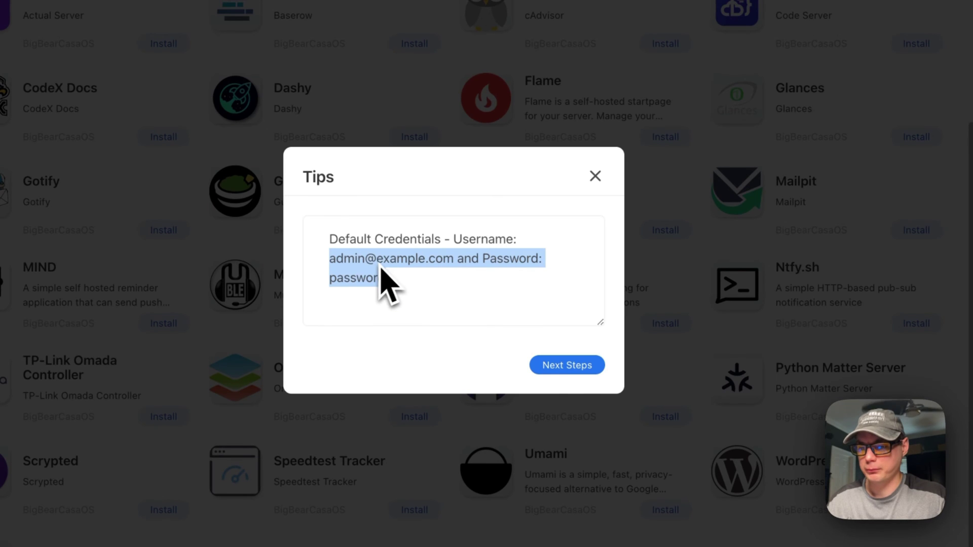
pyautogui.click(566, 371)
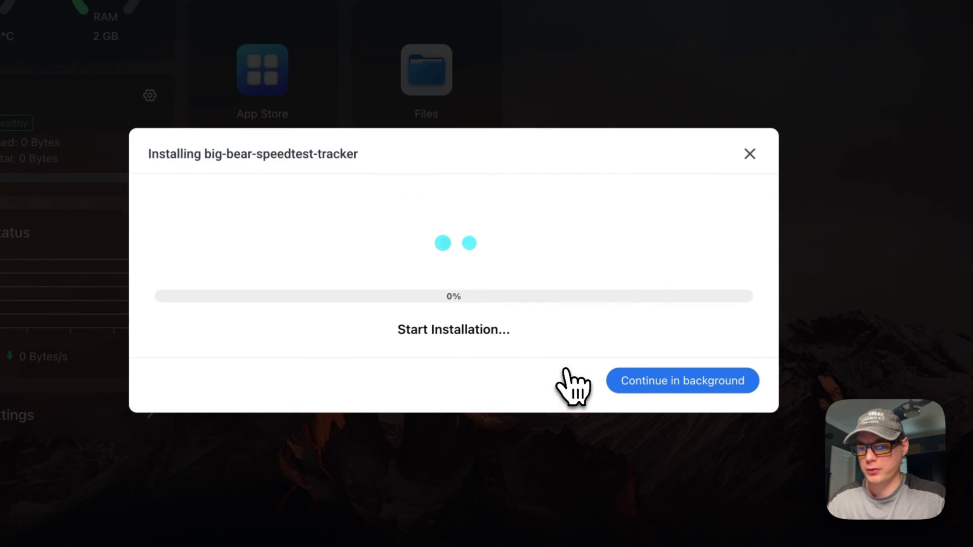
pyautogui.click(654, 383)
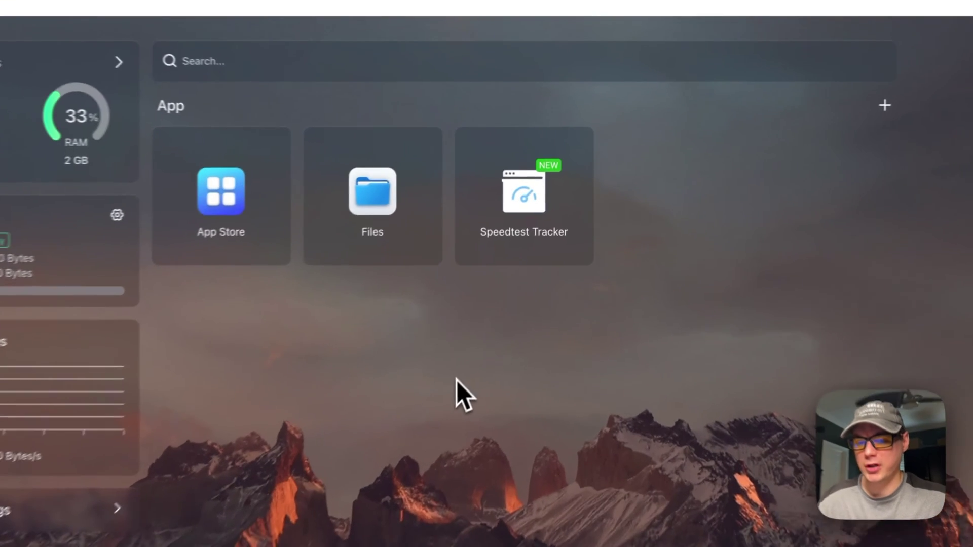
# - Edit Speedtest Tracker's tips so the note below the default credentials reads 123, save it and close the tips
pyautogui.moveTo(567, 206)
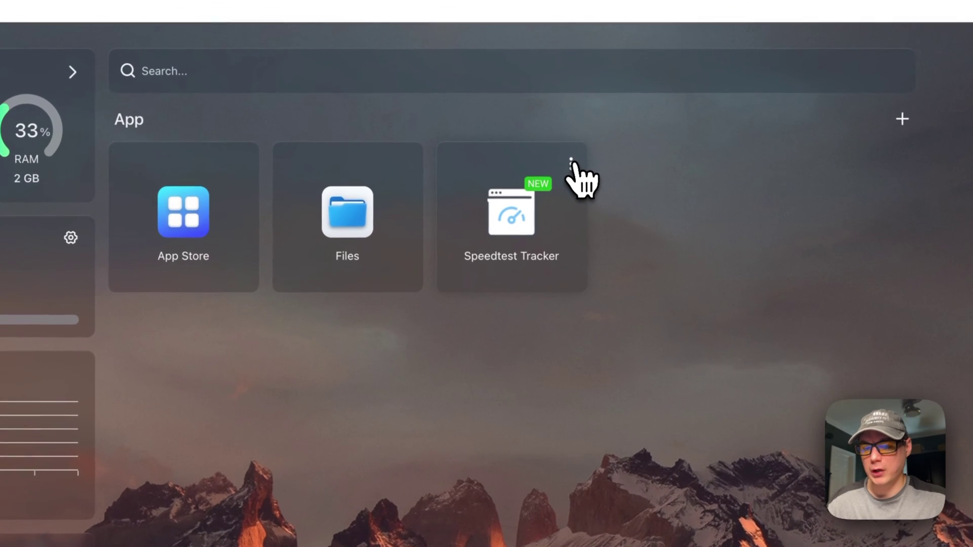
pyautogui.click(571, 162)
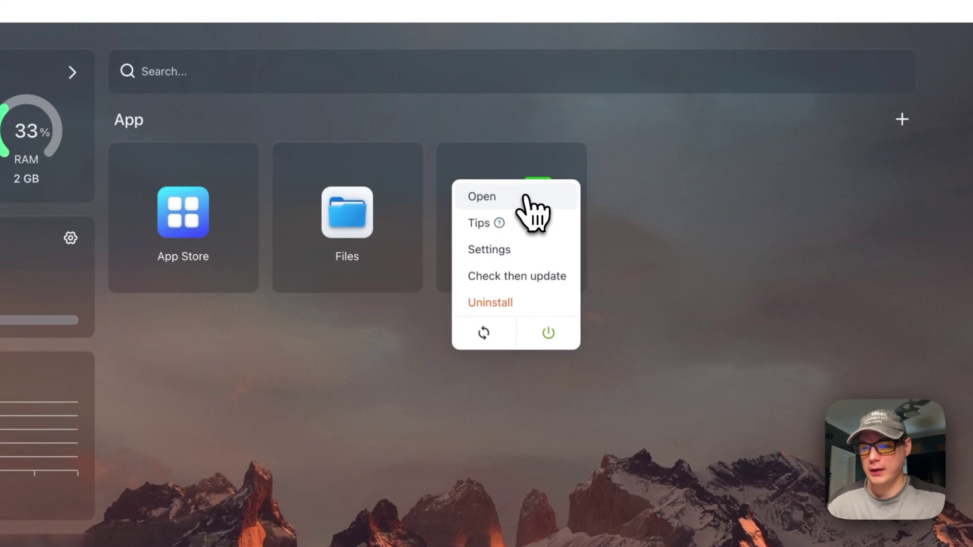
pyautogui.click(527, 223)
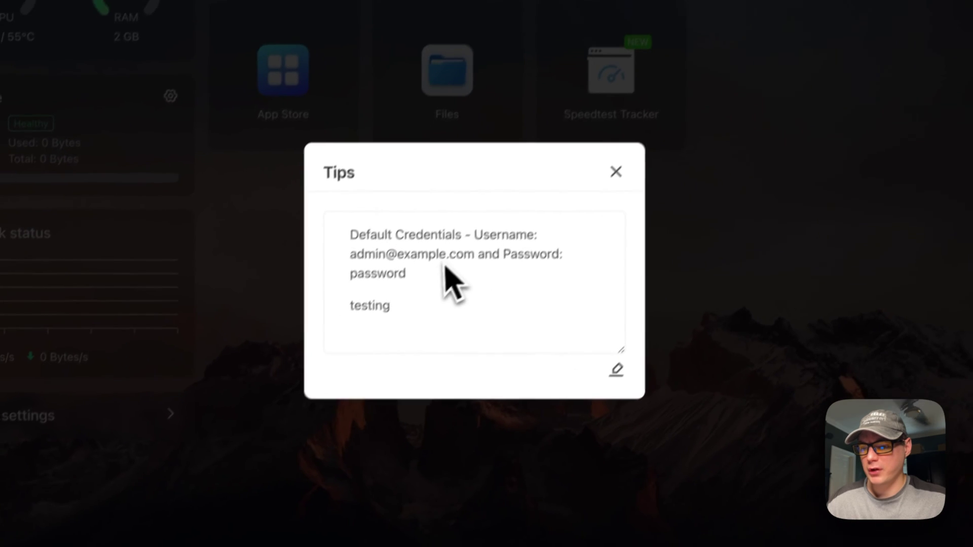
pyautogui.click(616, 370)
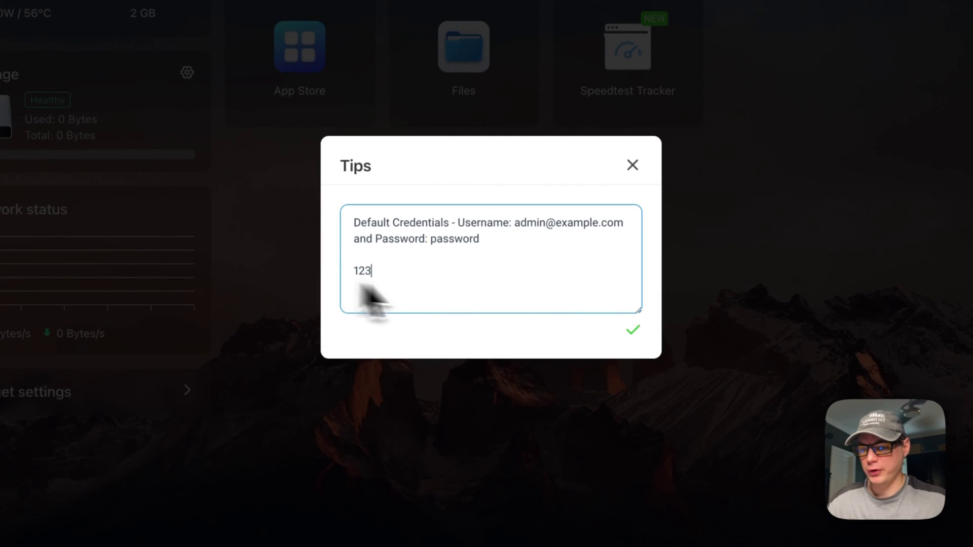
pyautogui.click(632, 330)
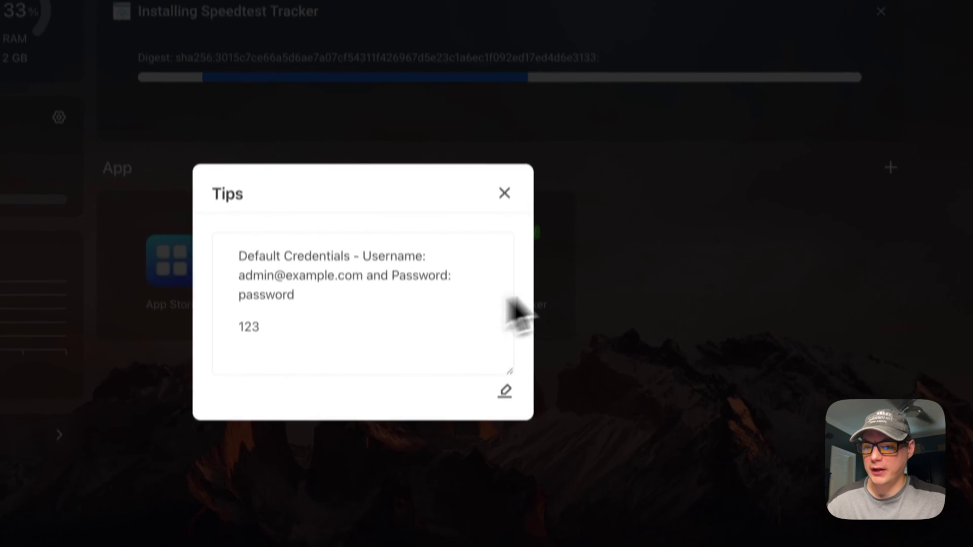
pyautogui.click(504, 193)
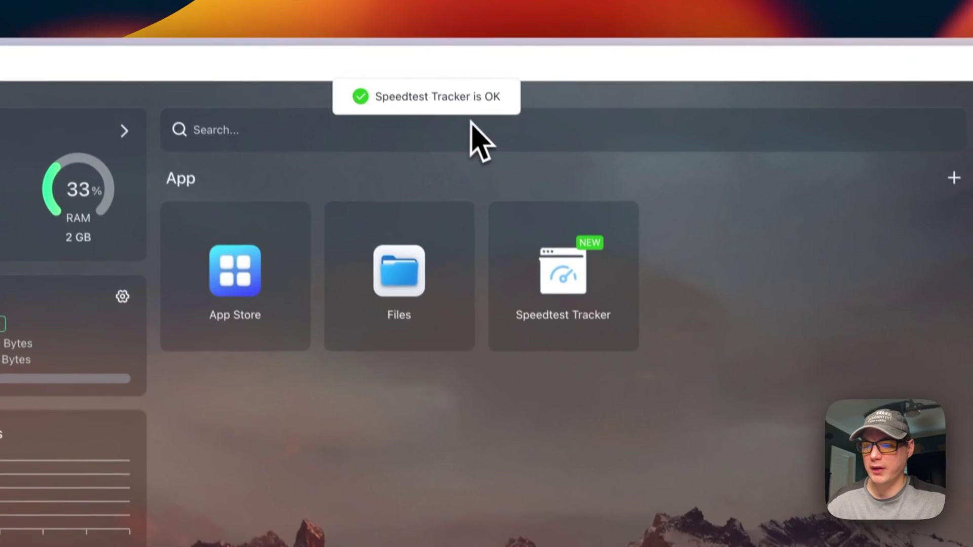
# - Reopen Speedtest Tracker's tips to check the saved note, and close them
pyautogui.moveTo(399, 116); pyautogui.dragTo(496, 112)
pyautogui.click(546, 158)
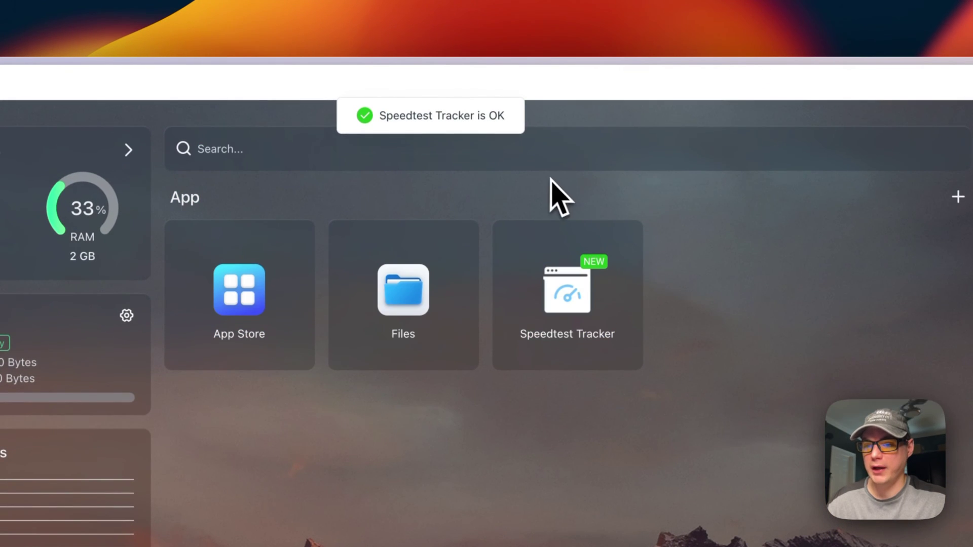
pyautogui.click(632, 248)
pyautogui.click(586, 302)
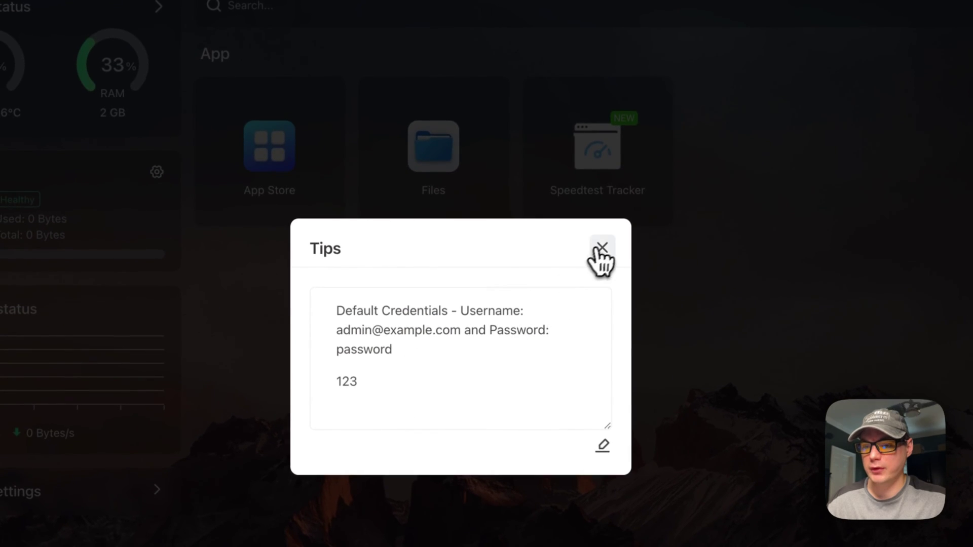
pyautogui.click(601, 248)
# - Open Speedtest Tracker's settings and review the ports, volumes, environment variables and resource options of the db and speedtest-tracker containers
pyautogui.click(656, 95)
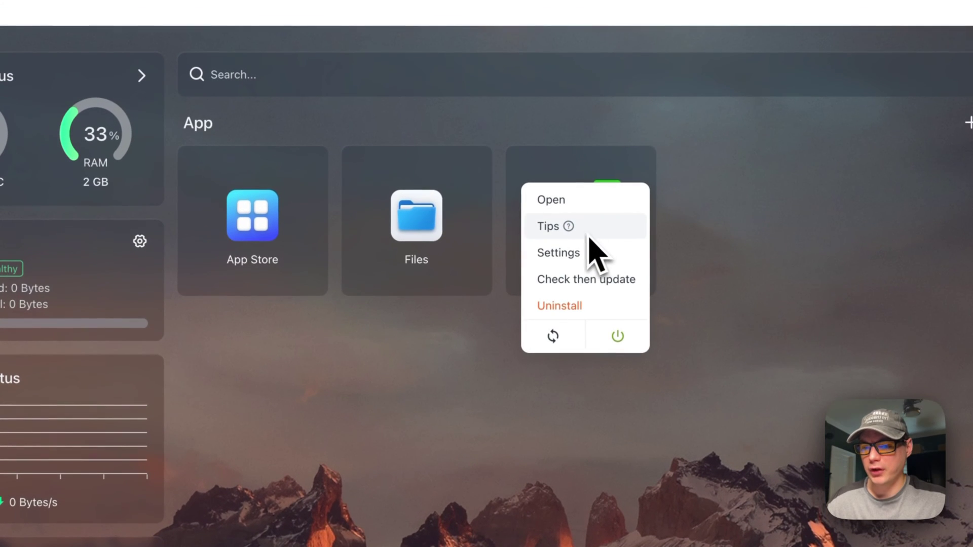
pyautogui.click(582, 254)
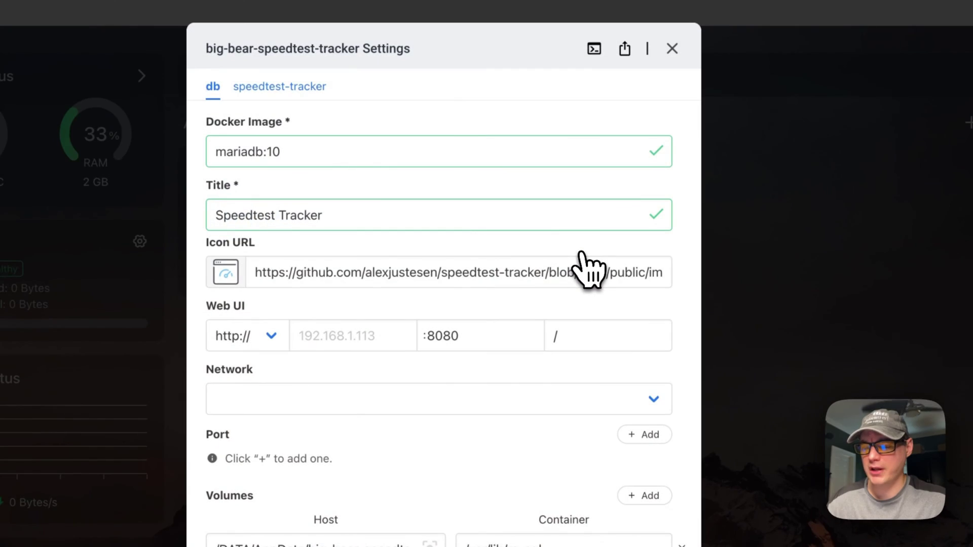
pyautogui.scroll(-10, 396, 243)
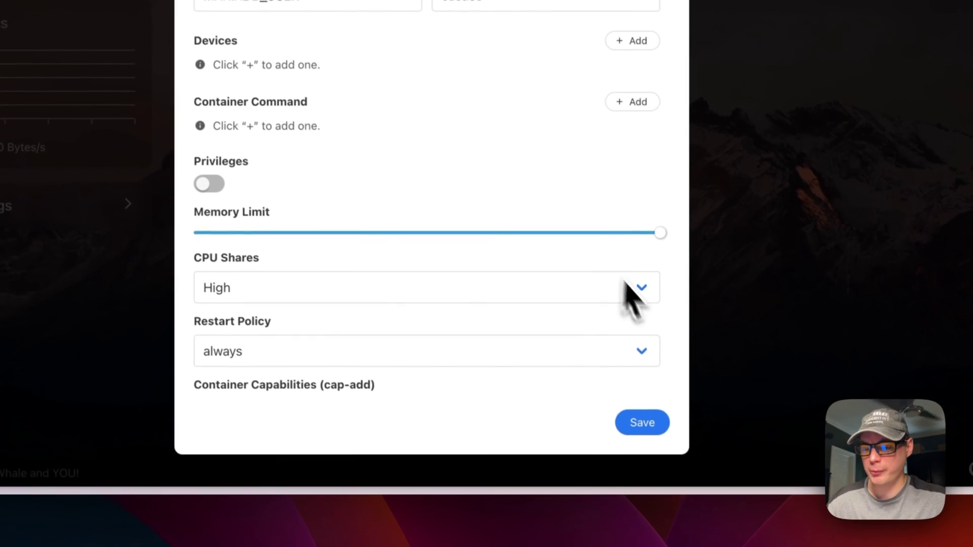
pyautogui.scroll(10, 446, 274)
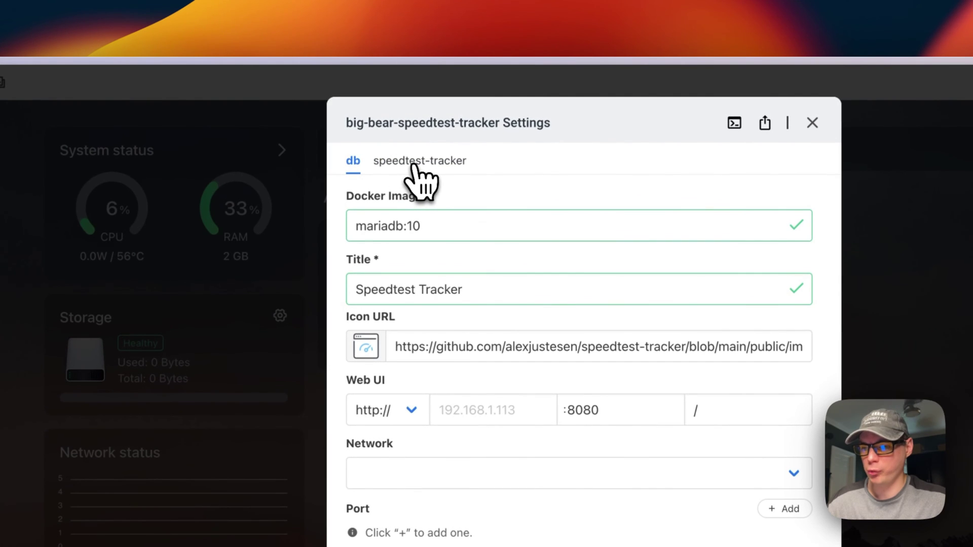
pyautogui.click(414, 163)
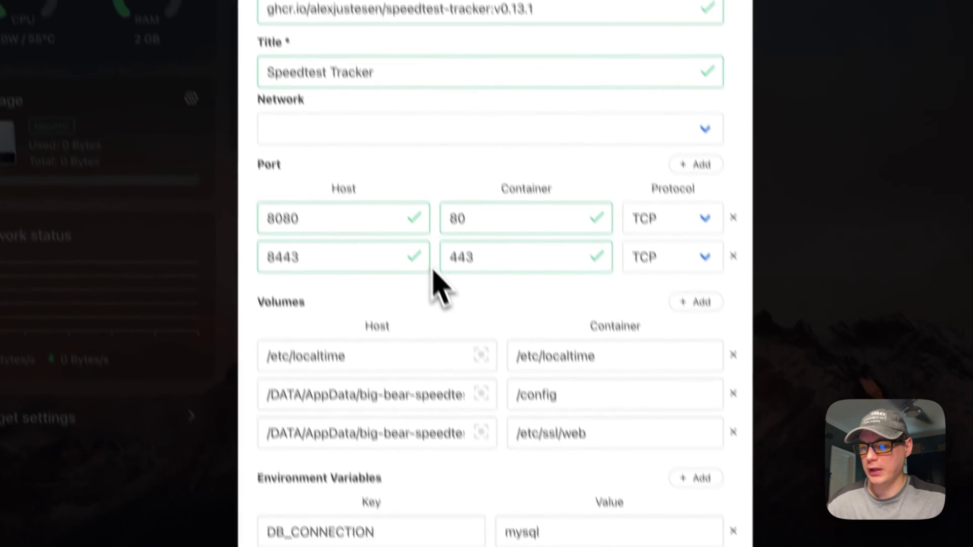
pyautogui.scroll(-8, 440, 287)
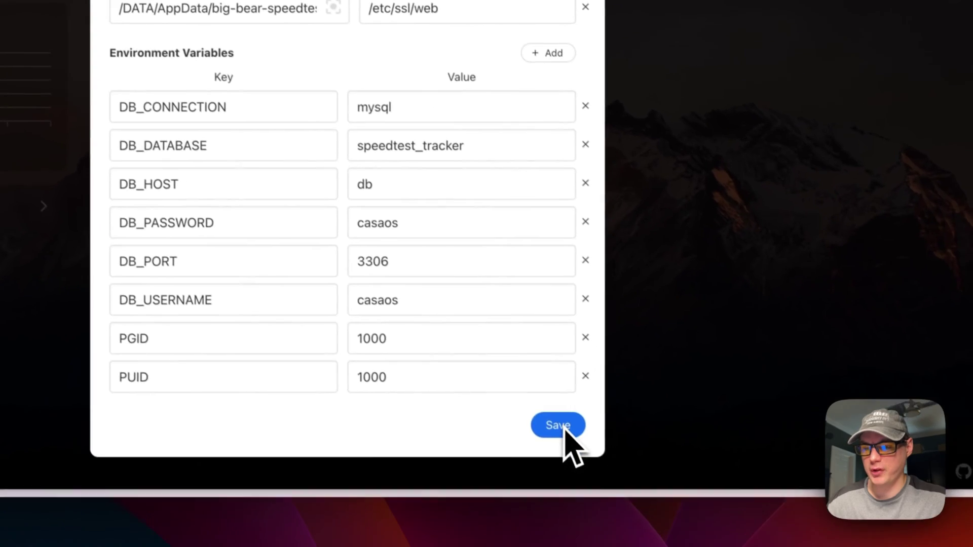
pyautogui.scroll(8, 461, 98)
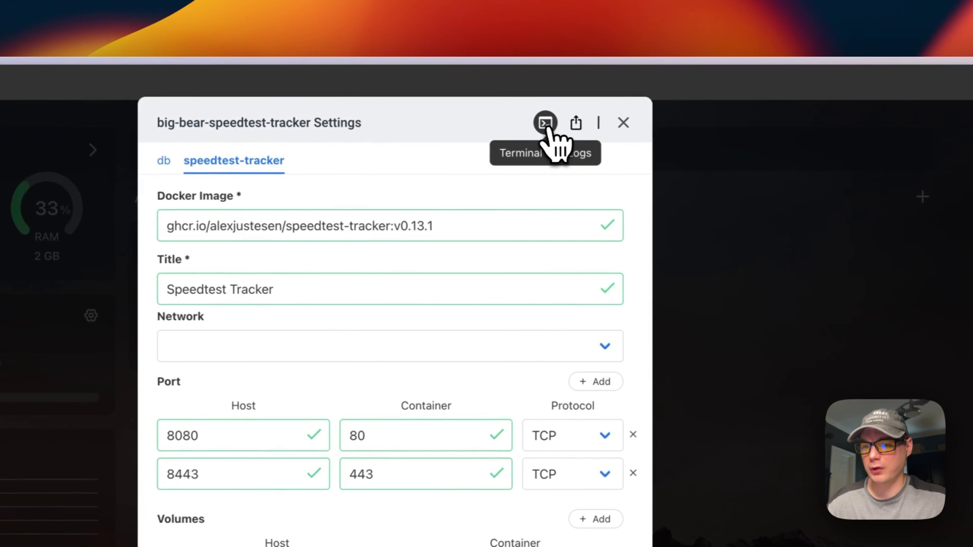
# - Open the speedtest-tracker container's terminal and list its files with ls
pyautogui.click(546, 121)
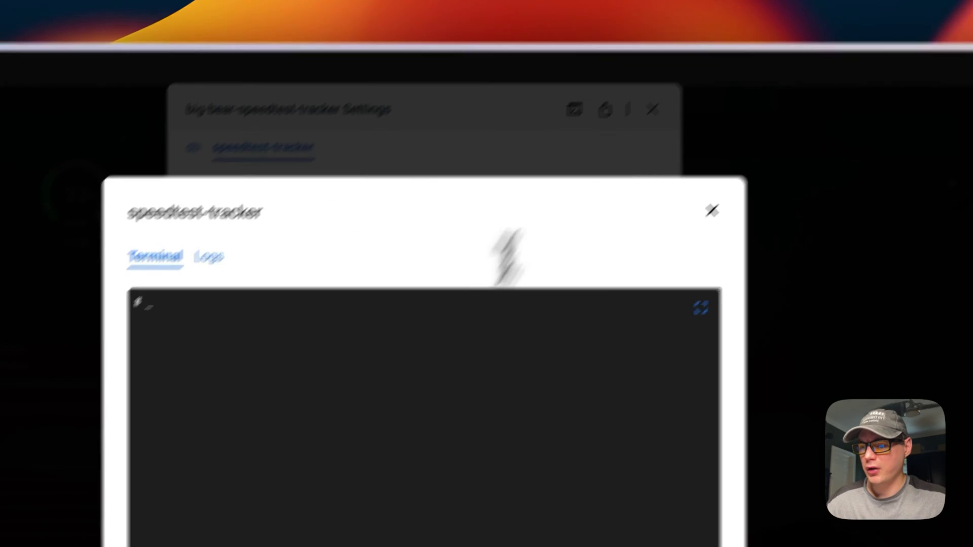
pyautogui.write('ls')
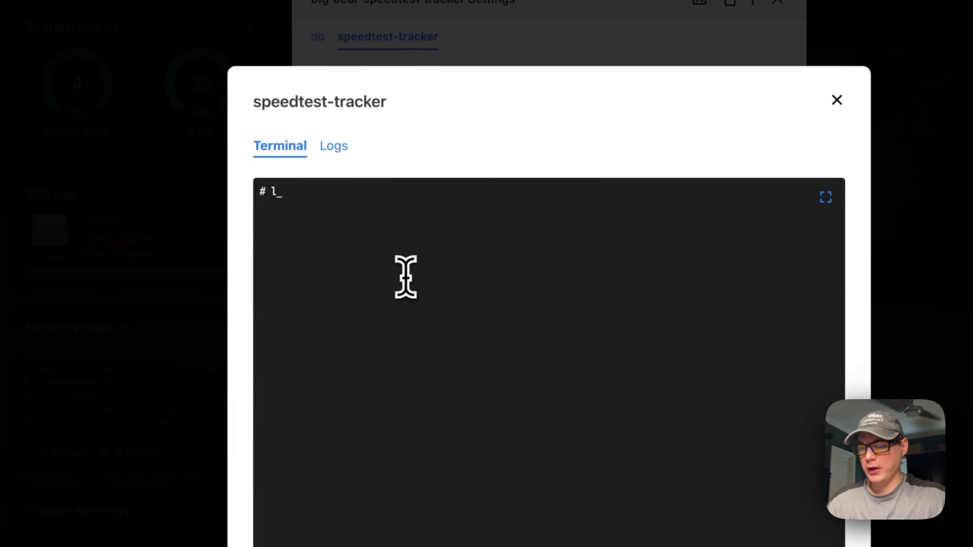
pyautogui.press('Return')
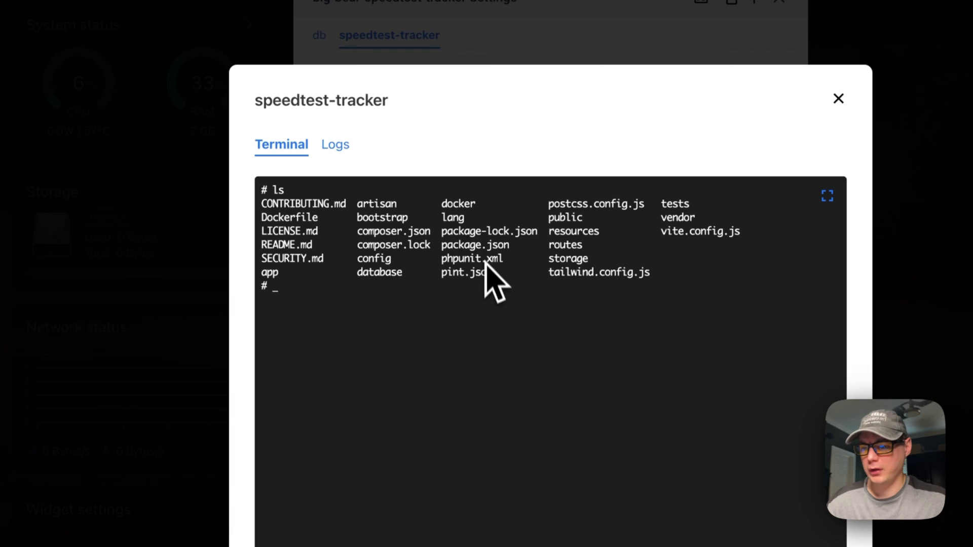
# - Look through the speedtest-tracker container's logs, and close the log view and the app settings
pyautogui.click(336, 145)
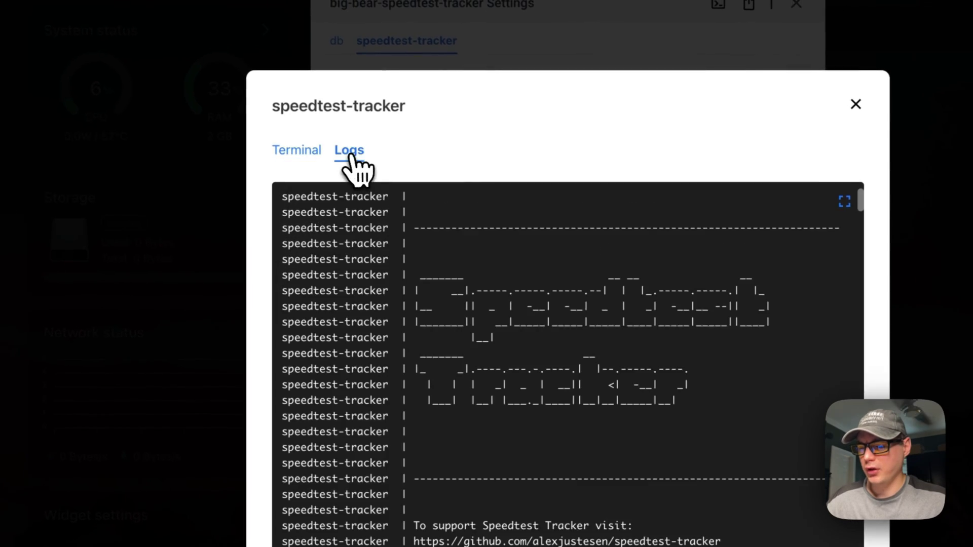
pyautogui.scroll(-5, 540, 402)
pyautogui.scroll(-10, 408, 400)
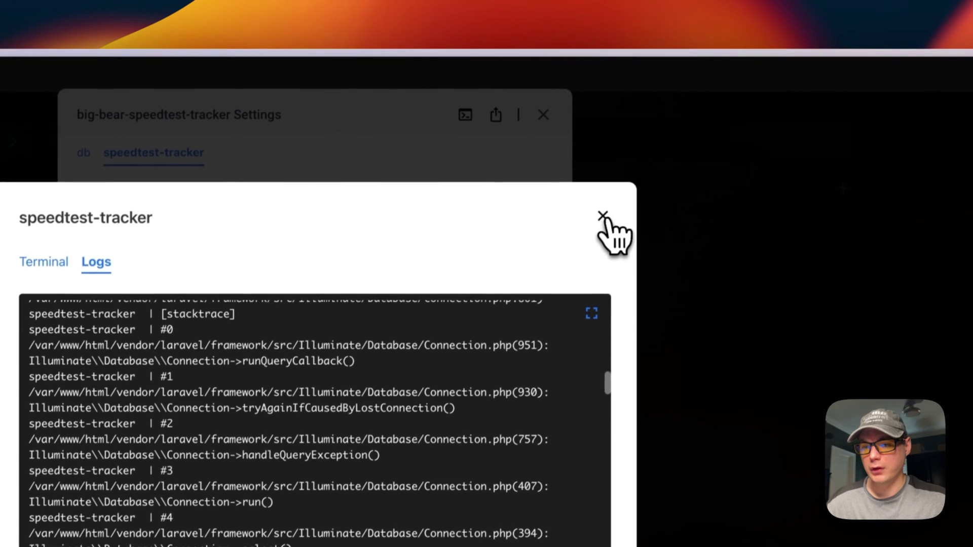
pyautogui.click(654, 92)
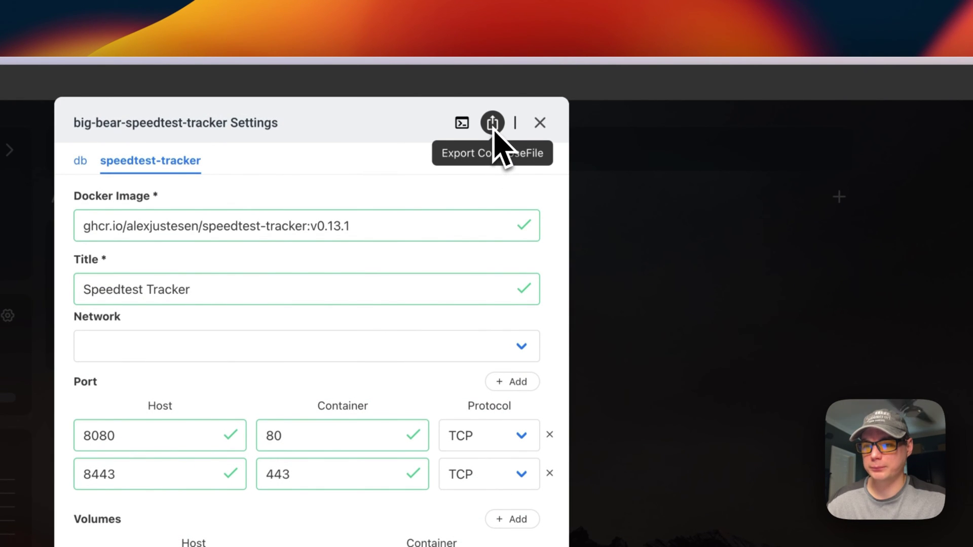
pyautogui.click(540, 123)
# - Check Speedtest Tracker for an available update from the dashboard
pyautogui.click(508, 242)
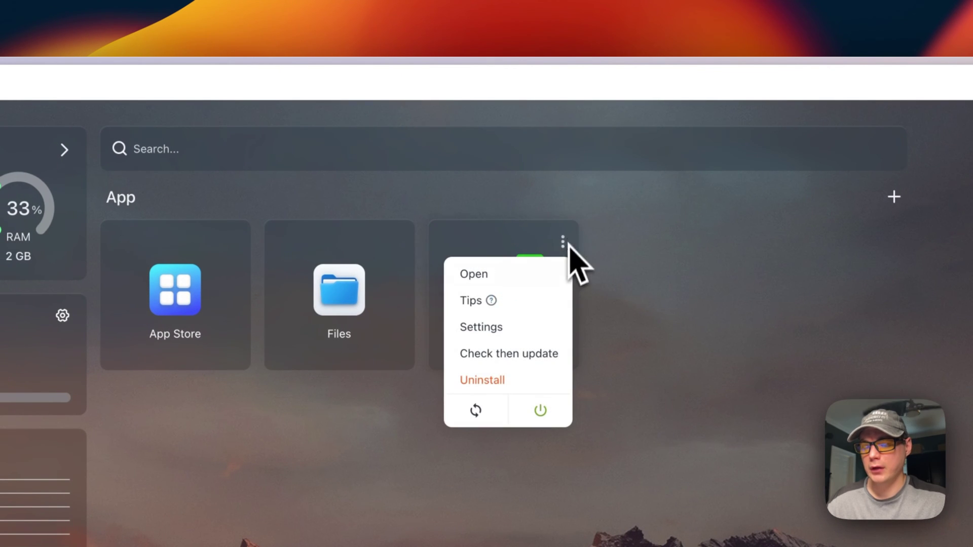
pyautogui.click(482, 354)
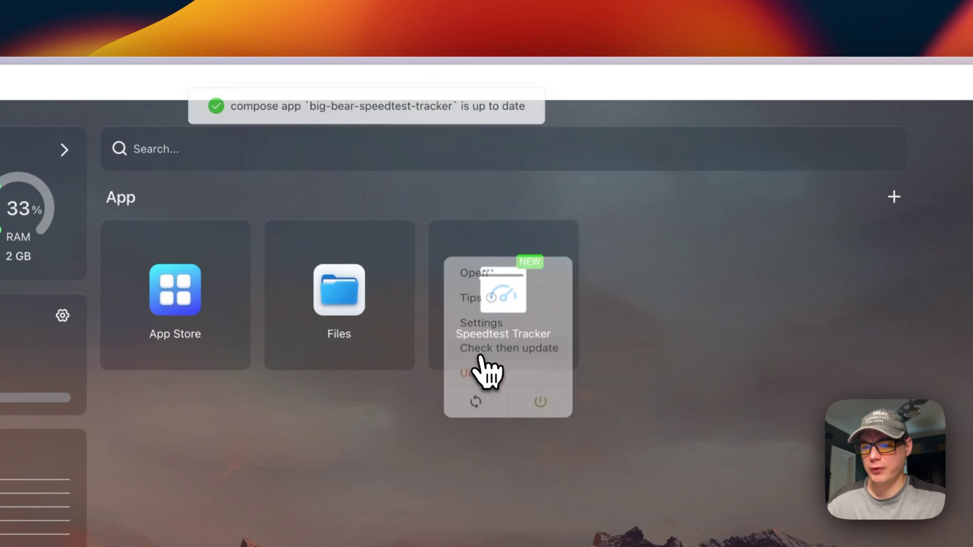
pyautogui.hscroll(-3, 477, 358)
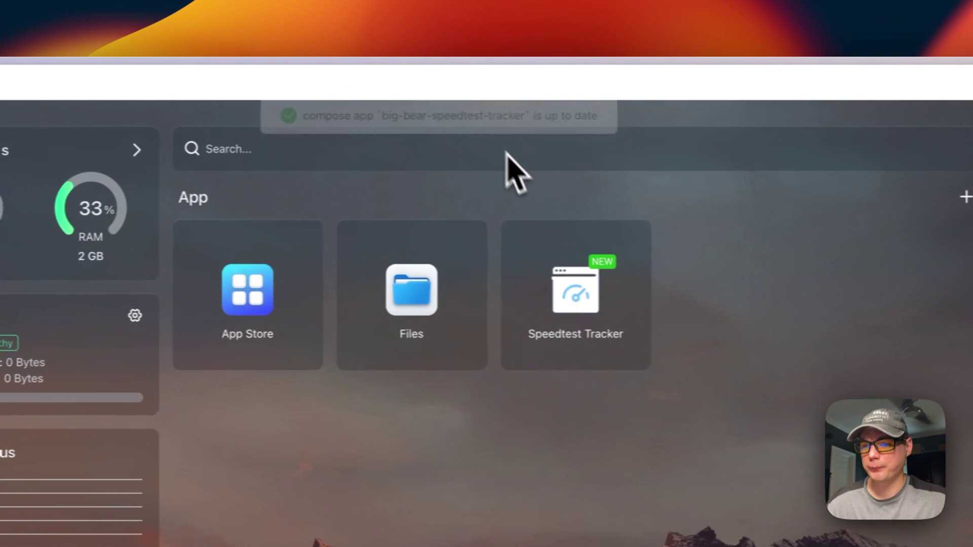
pyautogui.click(589, 242)
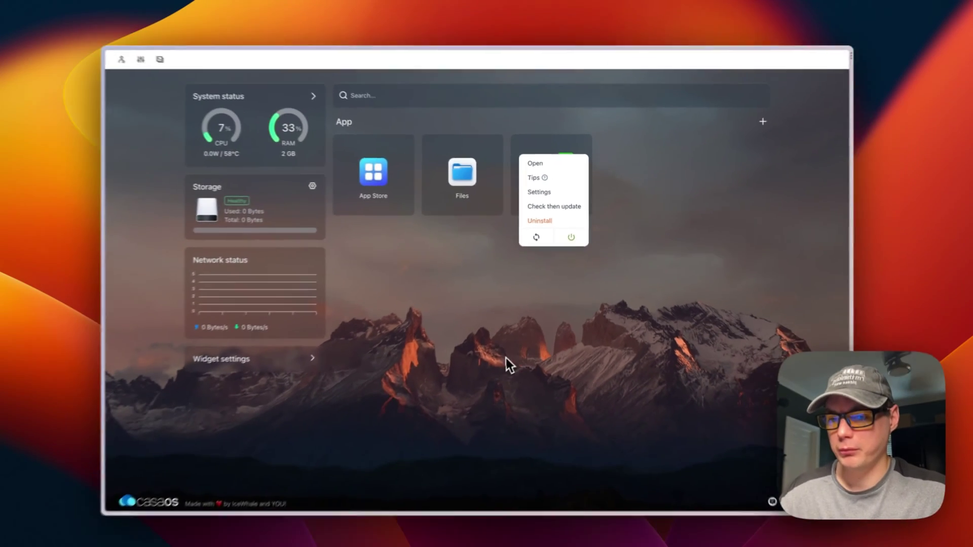
pyautogui.click(425, 524)
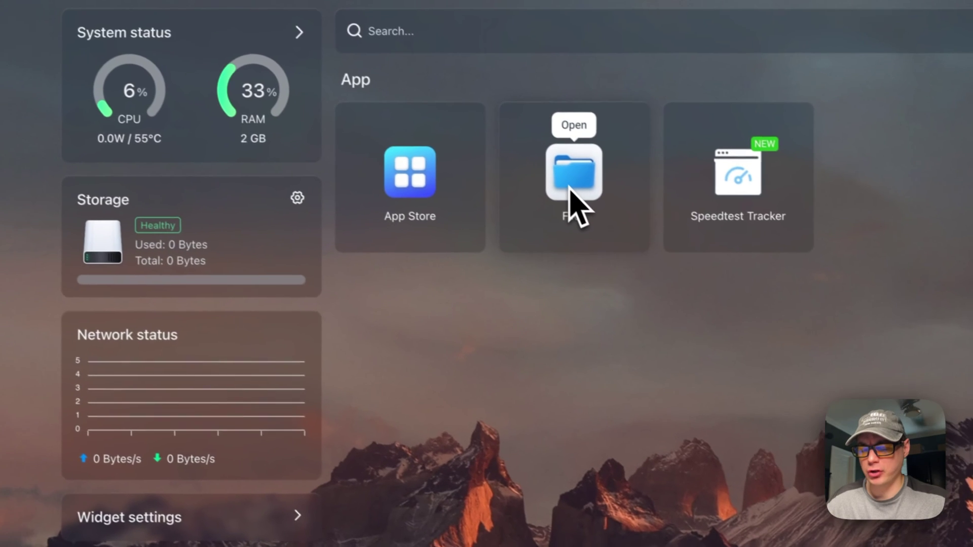
# - Browse to DATA > AppData in Files, look at the file actions for the big-bear-speedtest-tracker folder, and open the folder
pyautogui.click(590, 190)
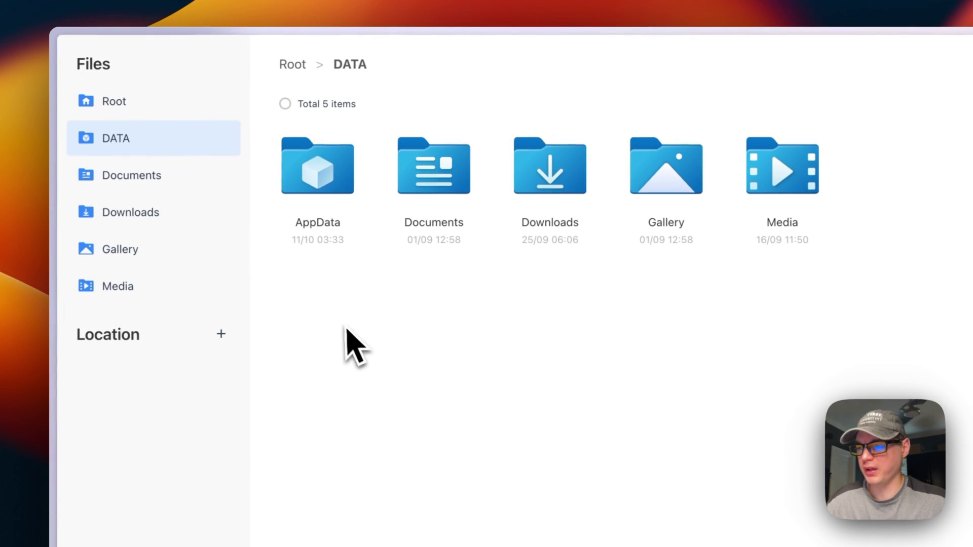
pyautogui.click(313, 171)
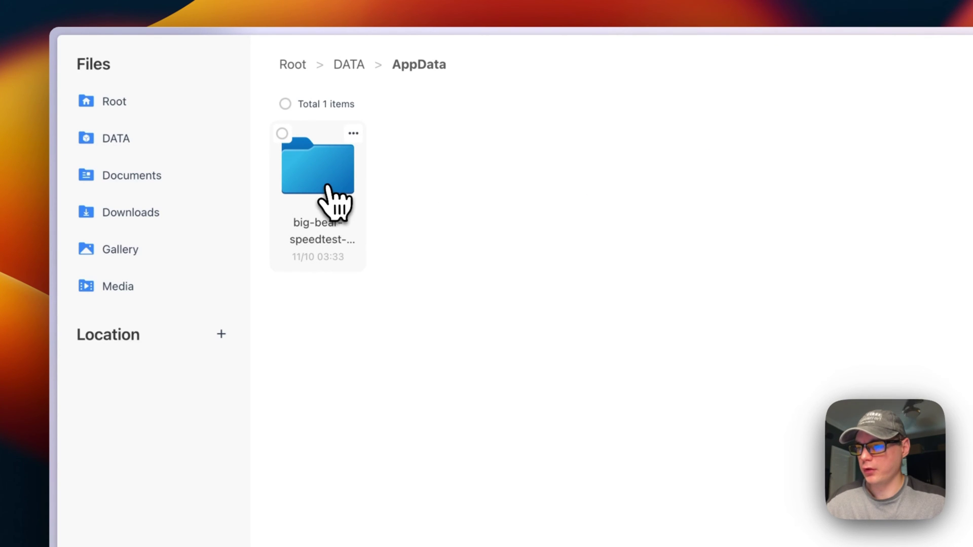
pyautogui.click(282, 133)
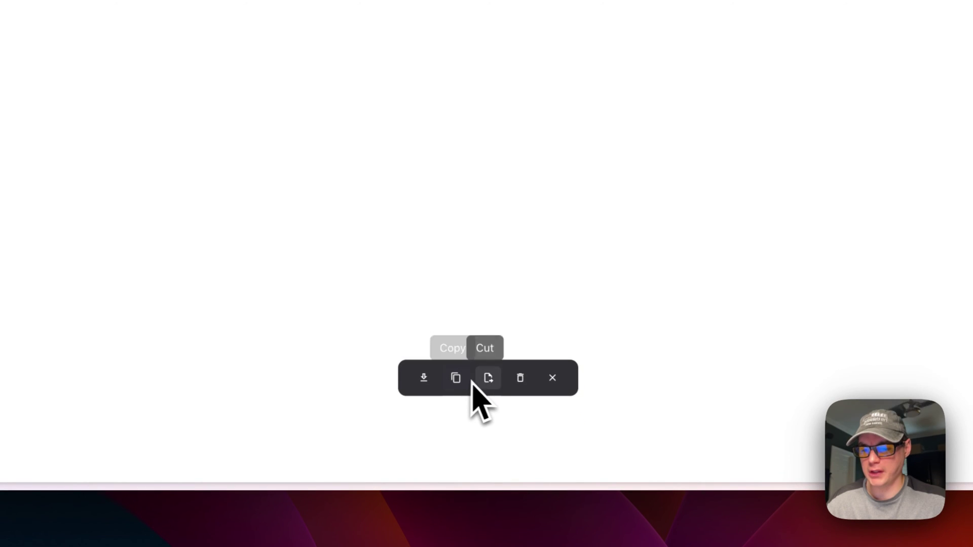
pyautogui.click(554, 384)
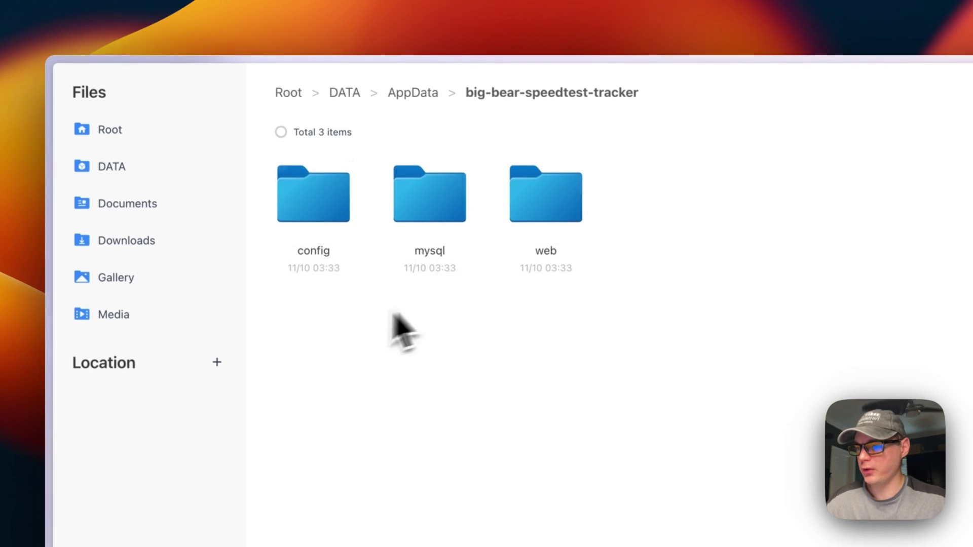
# - Look through the config, mysql and web folders inside big-bear-speedtest-tracker, returning to the parent folder after each
pyautogui.click(311, 215)
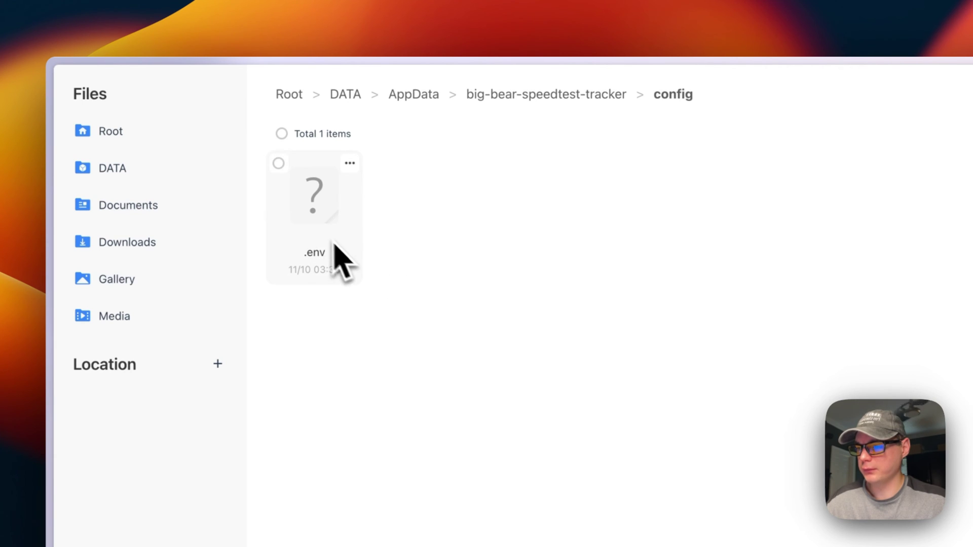
pyautogui.click(542, 97)
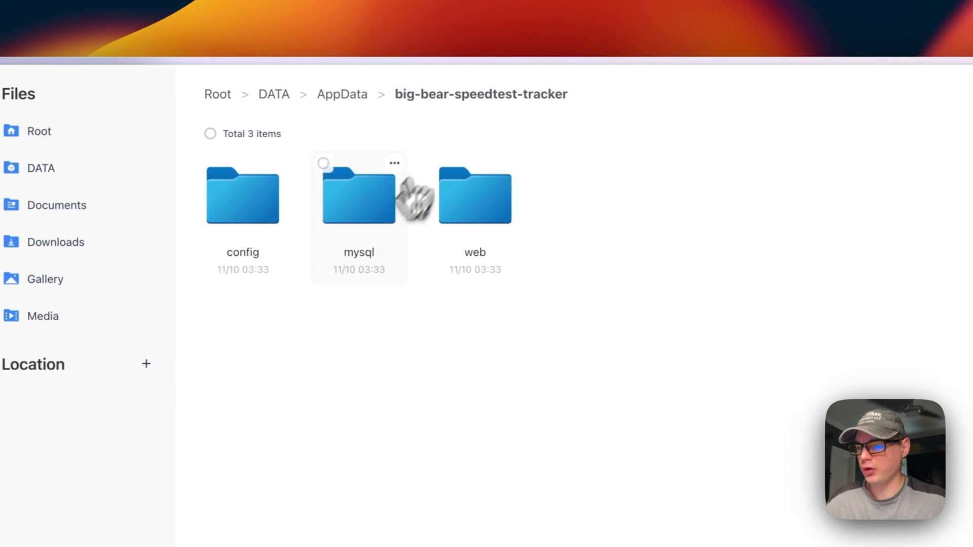
pyautogui.click(348, 221)
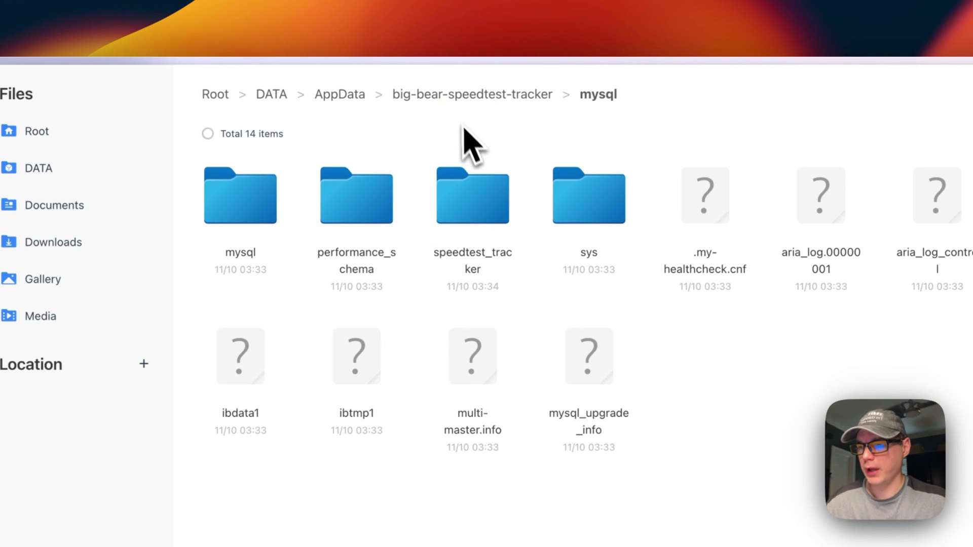
pyautogui.click(486, 96)
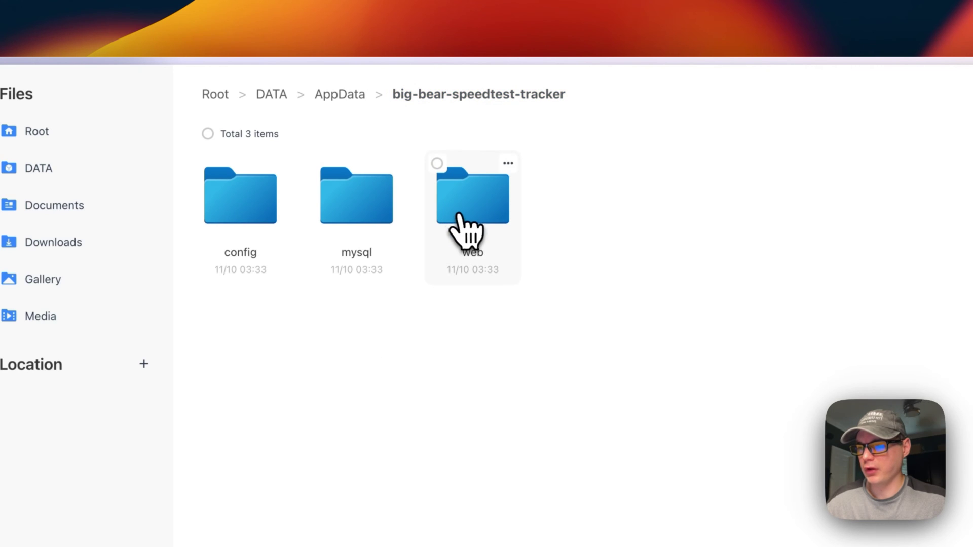
pyautogui.click(474, 238)
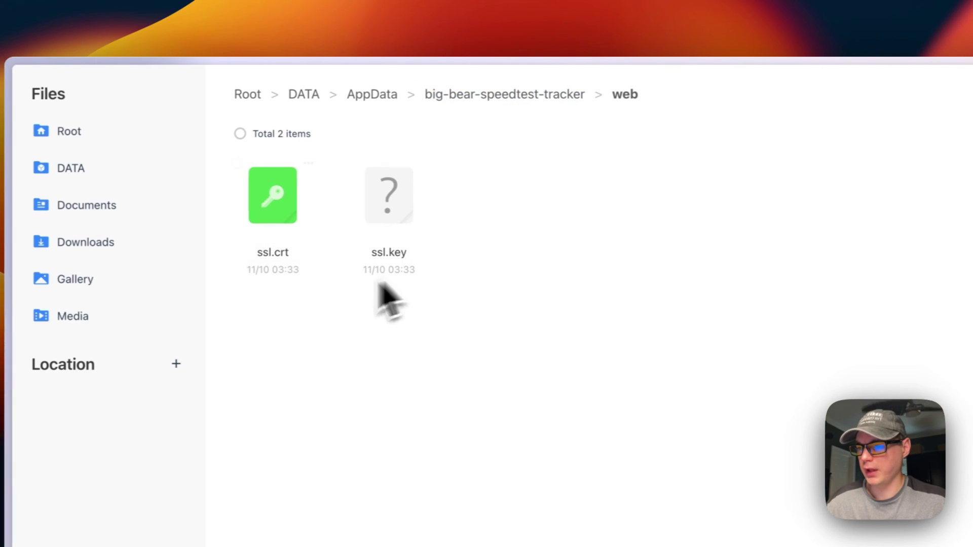
pyautogui.click(499, 104)
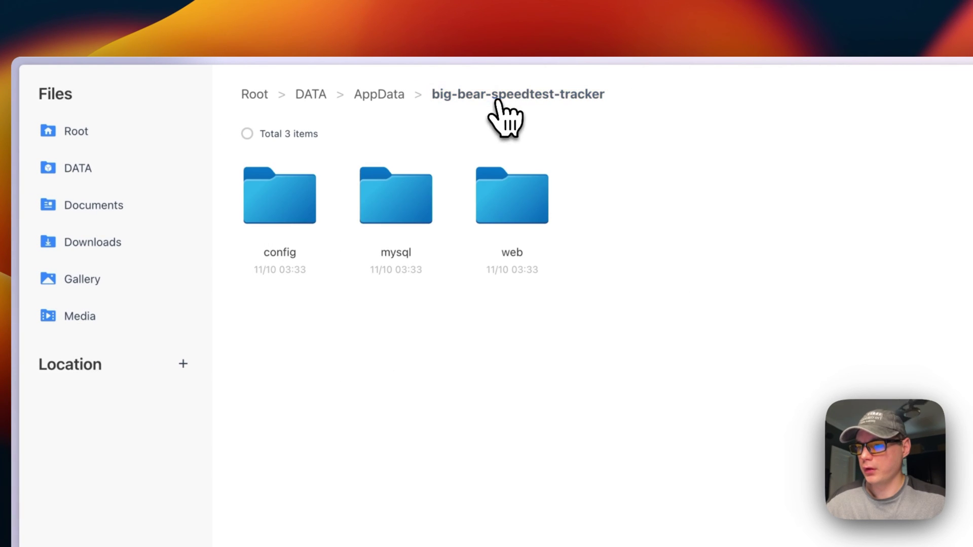
# - Select all three folders, clear the selection, and look at the file actions available for the config folder
pyautogui.click(247, 134)
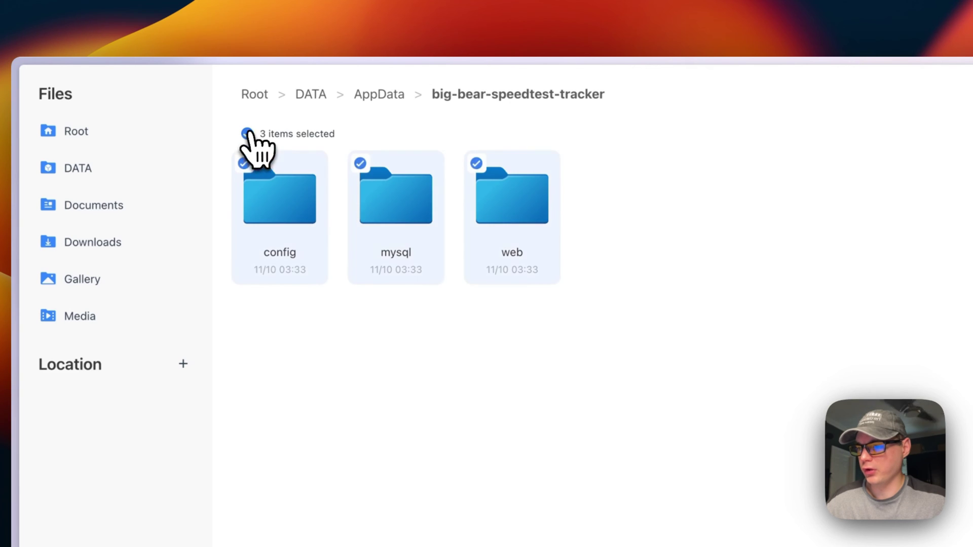
pyautogui.click(304, 401)
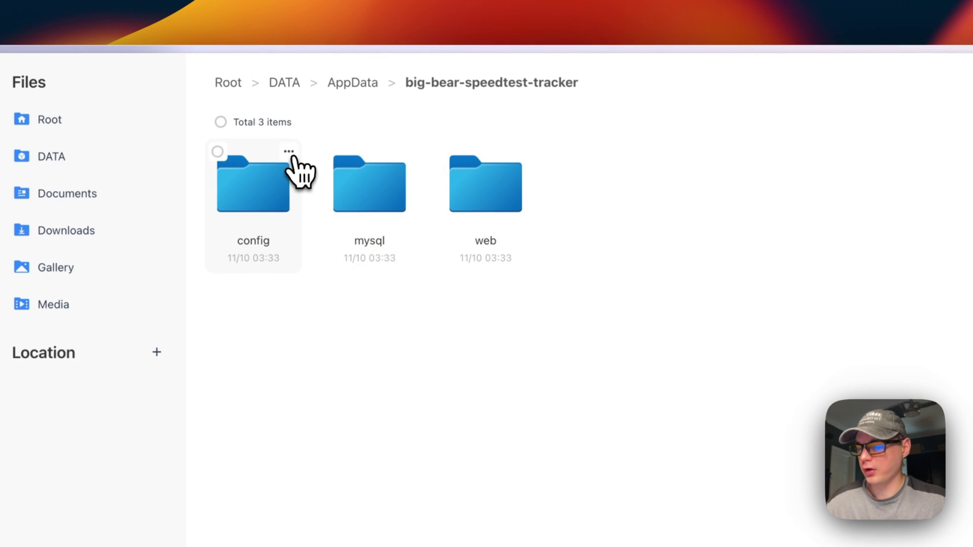
pyautogui.click(290, 155)
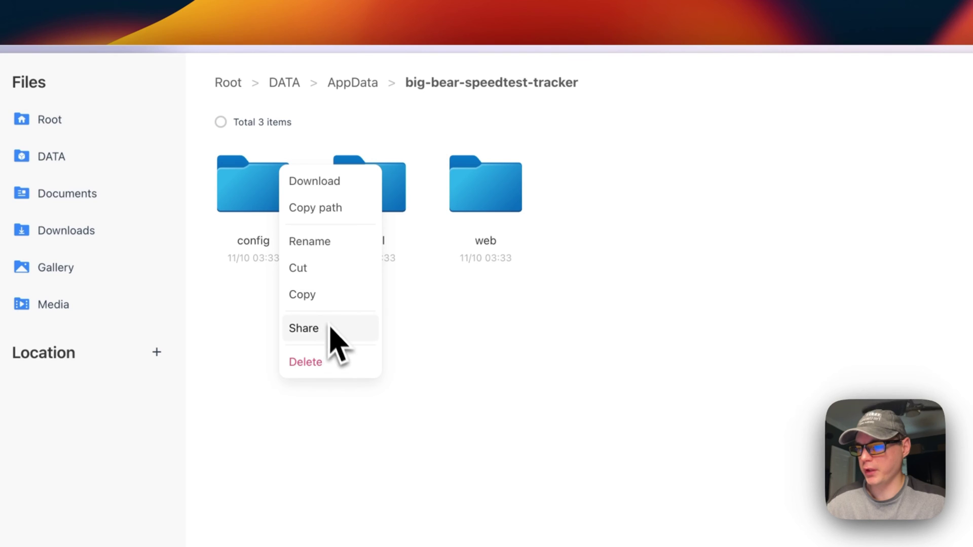
pyautogui.click(260, 485)
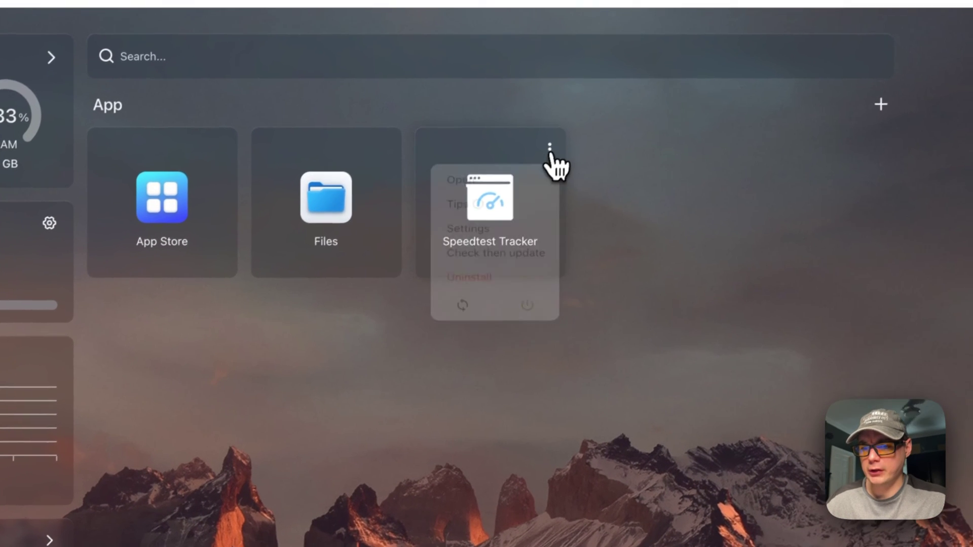
# - Open Speedtest Tracker from the CasaOS dashboard and go to its admin panel sign-in form
pyautogui.click(570, 134)
pyautogui.click(505, 187)
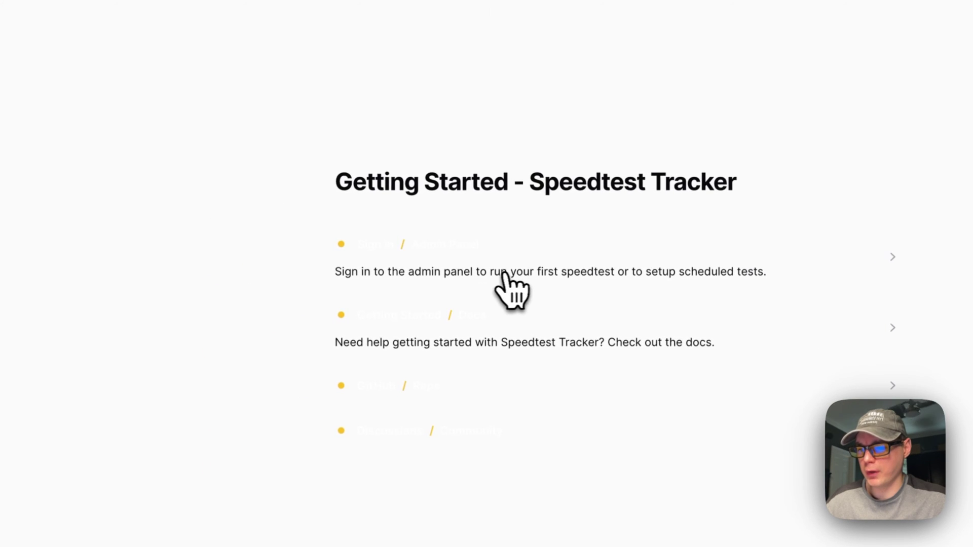
pyautogui.click(499, 274)
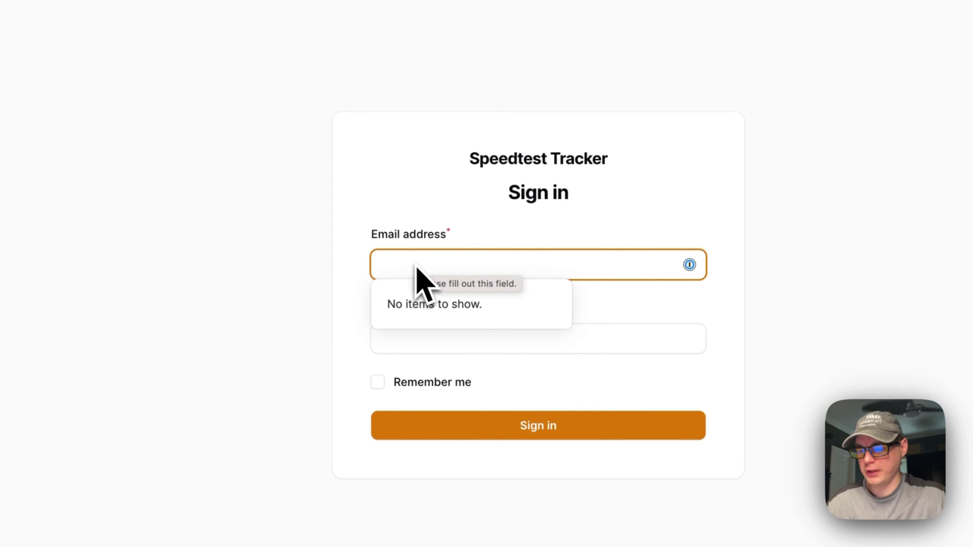
# - Sign in to Speedtest Tracker by filling in the admin's email address and the account password
pyautogui.write('admin@example.com')
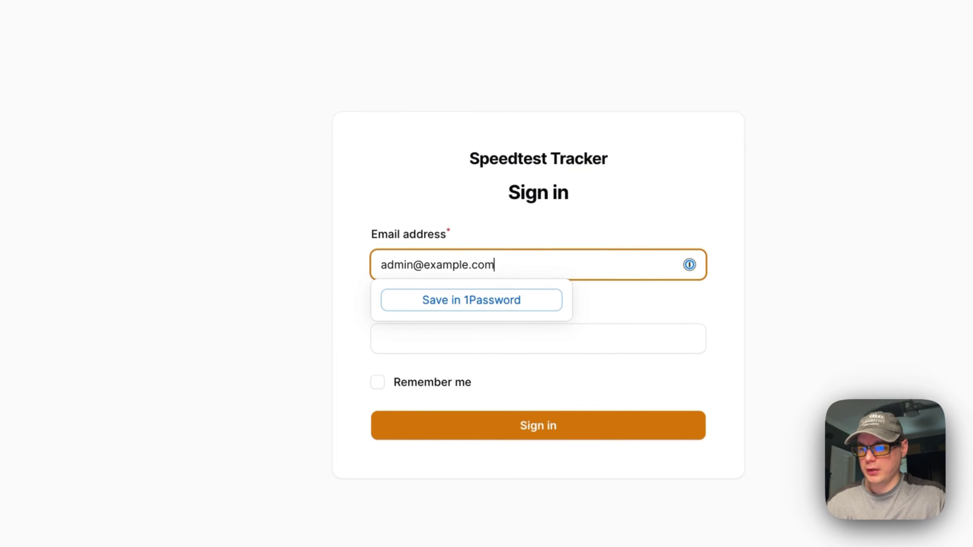
pyautogui.click(381, 338)
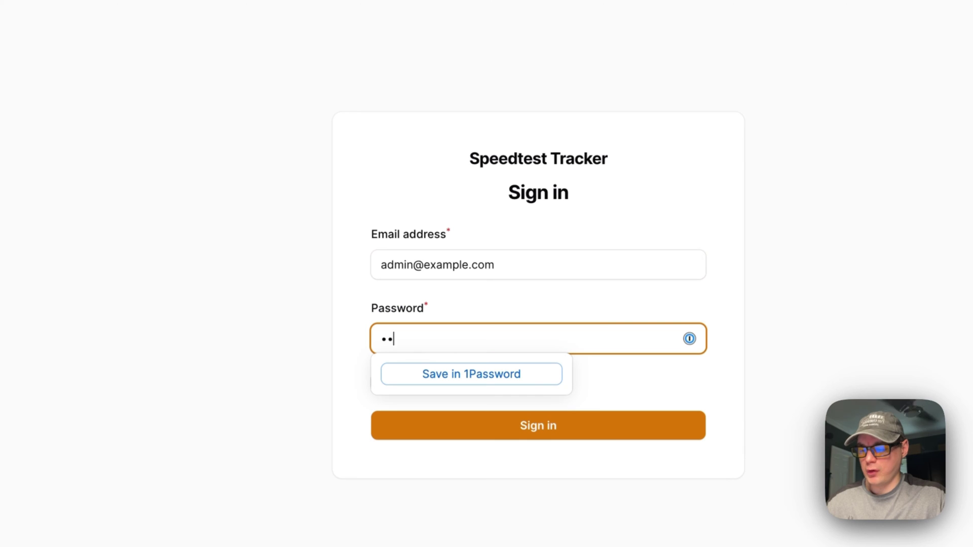
pyautogui.click(304, 274)
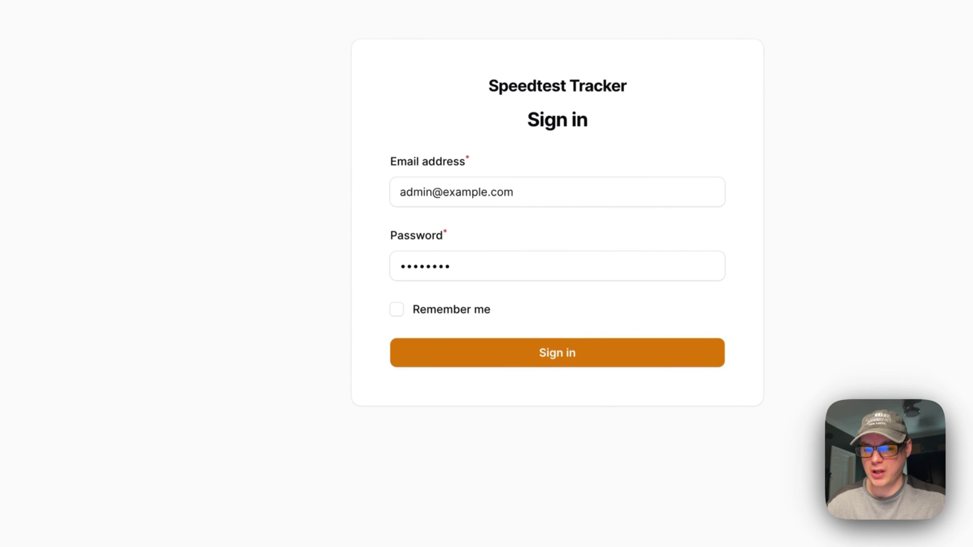
pyautogui.click(468, 361)
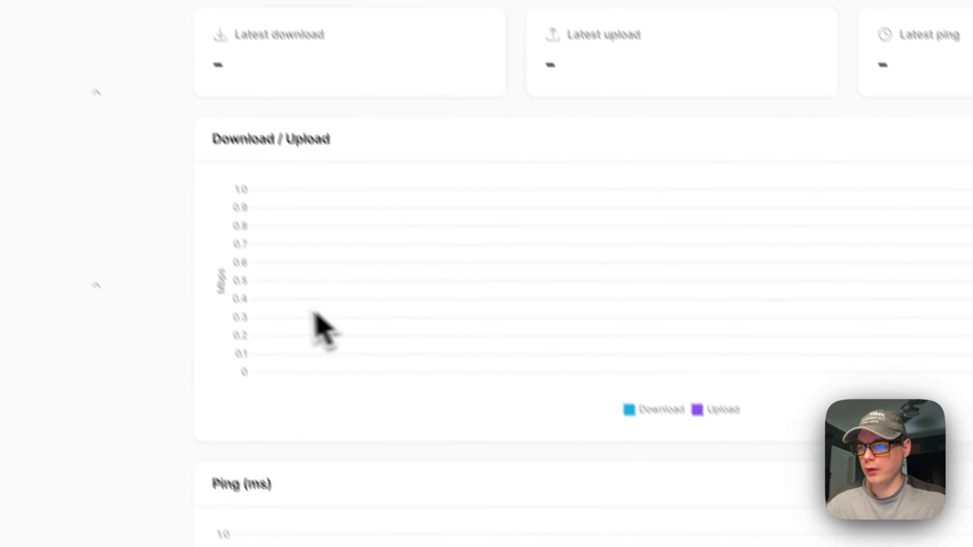
# - Look over the Speedtest Tracker dashboard charts and queue a speedtest
pyautogui.scroll(-8, 428, 397)
pyautogui.scroll(8, 456, 308)
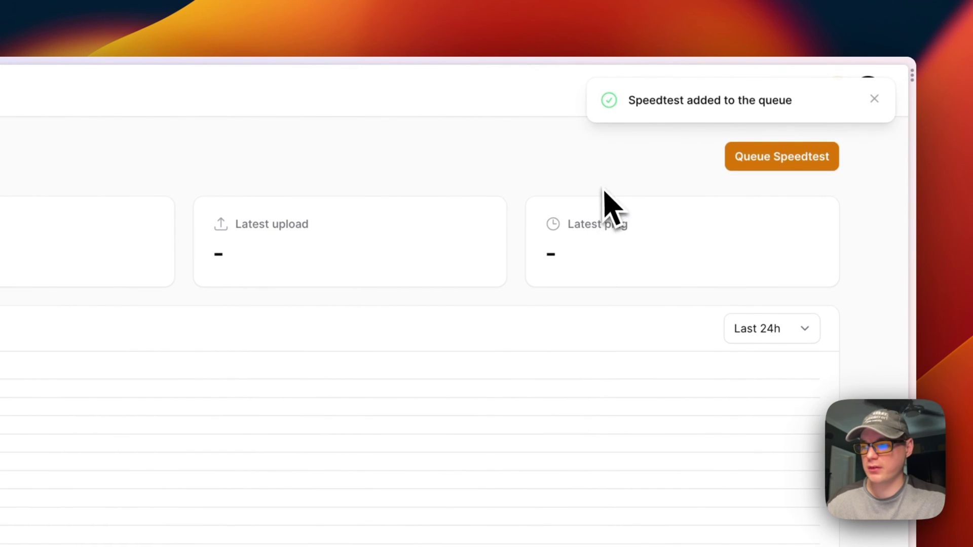
# - Look through the Results and Users lists and the General, InfluxDB and Notifications settings
pyautogui.click(169, 199)
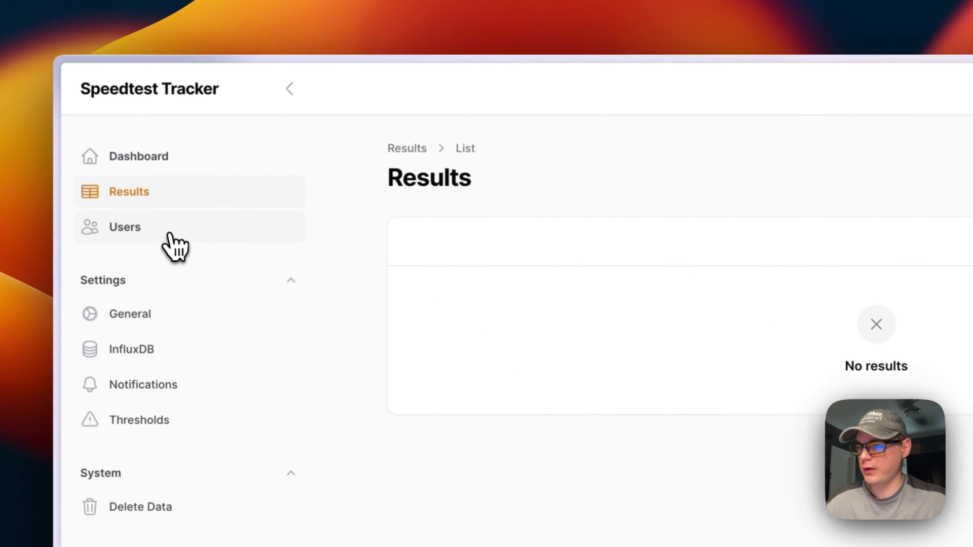
pyautogui.click(169, 231)
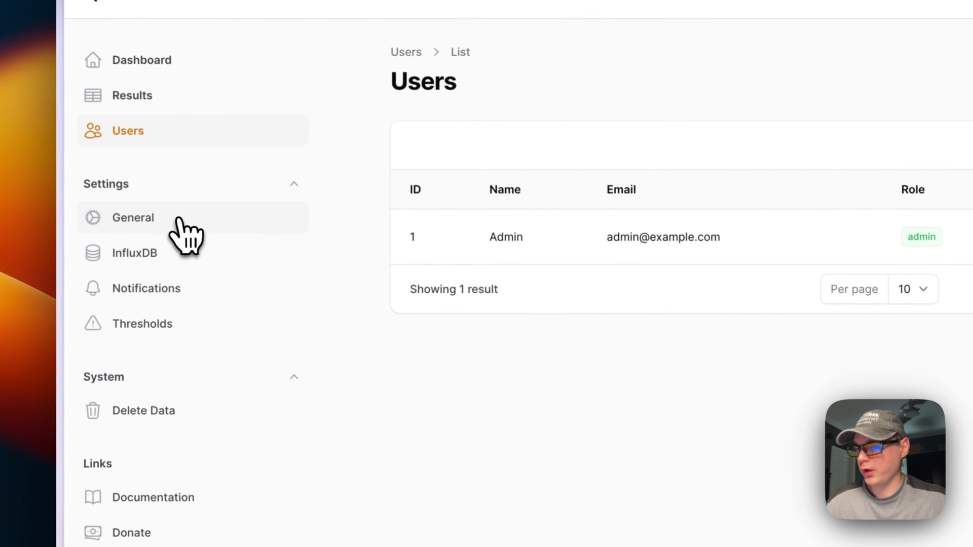
pyautogui.click(180, 219)
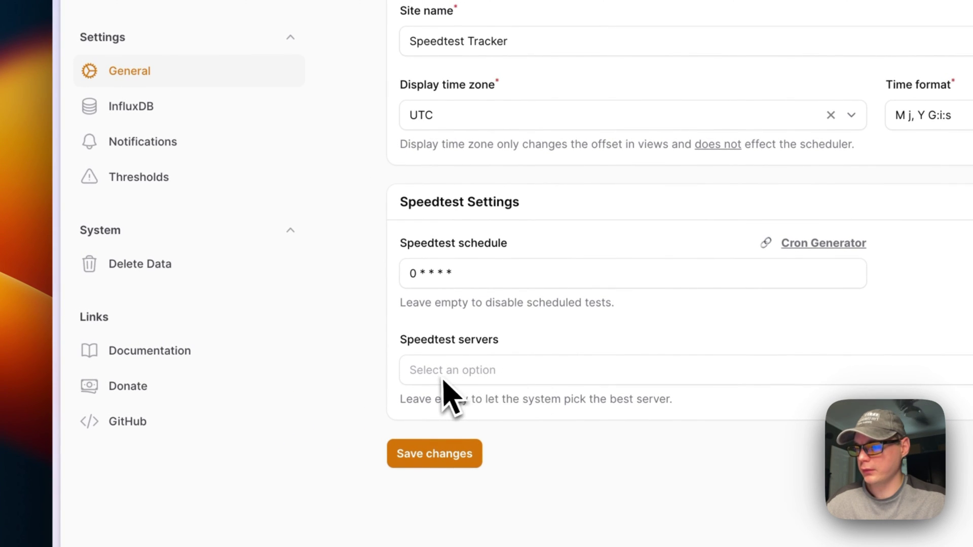
pyautogui.click(152, 109)
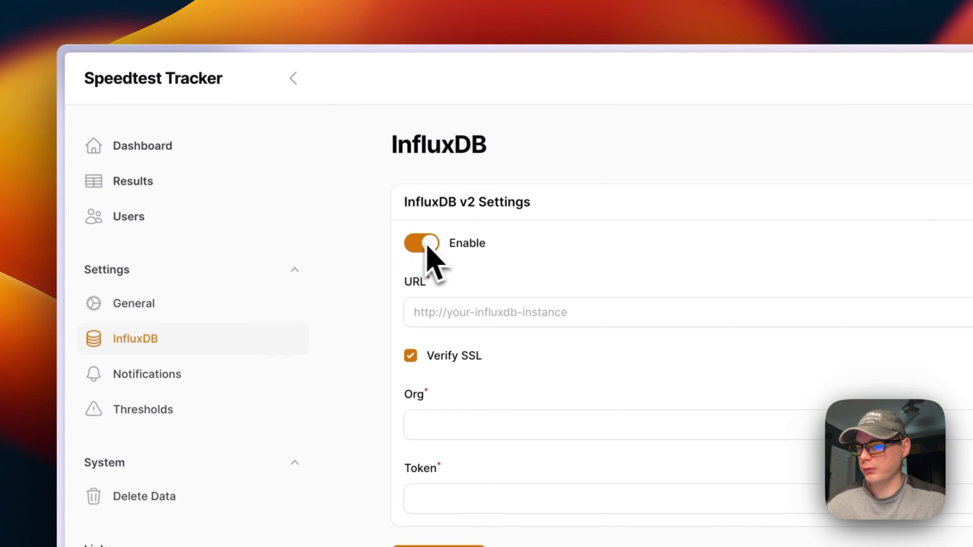
pyautogui.click(182, 390)
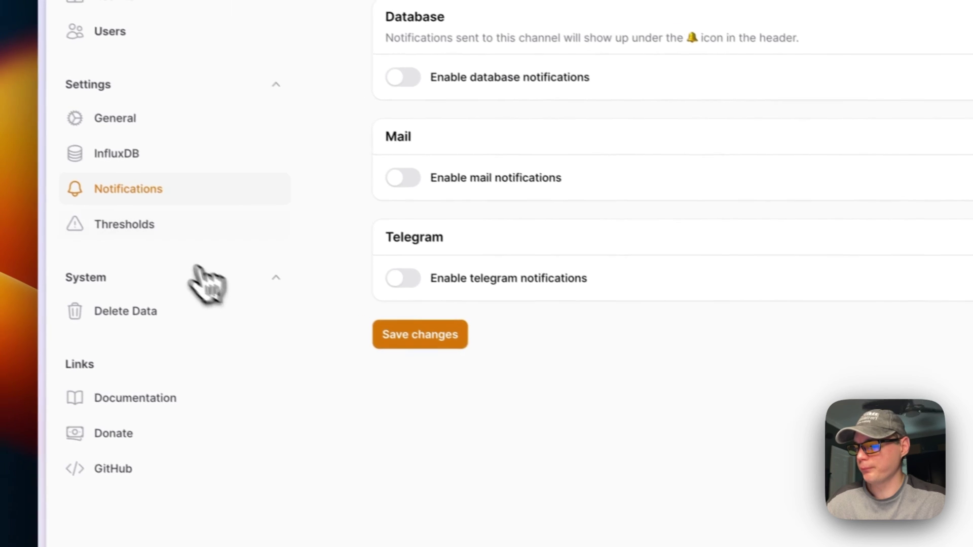
# - Preview the absolute threshold metrics, switch absolute thresholds back off, and look at the Delete Data page
pyautogui.click(137, 223)
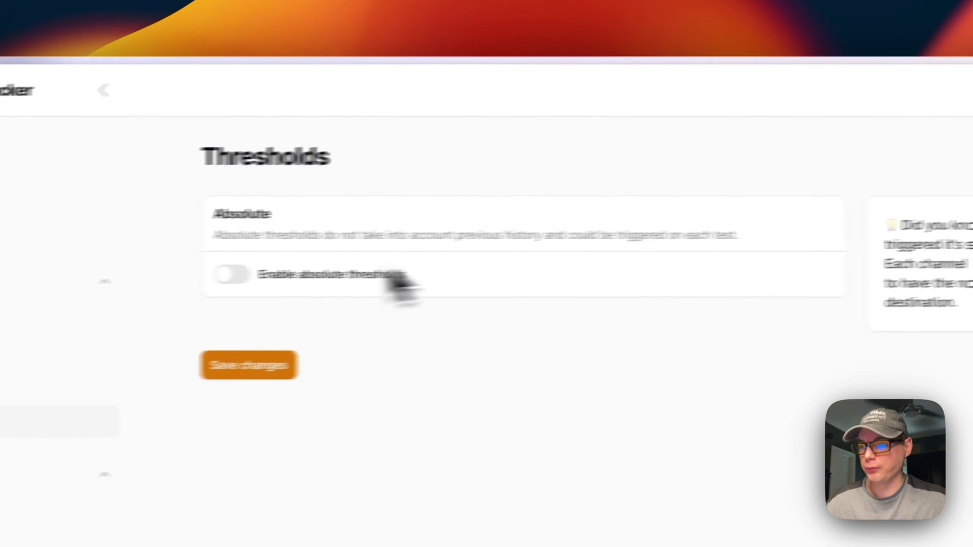
pyautogui.click(238, 274)
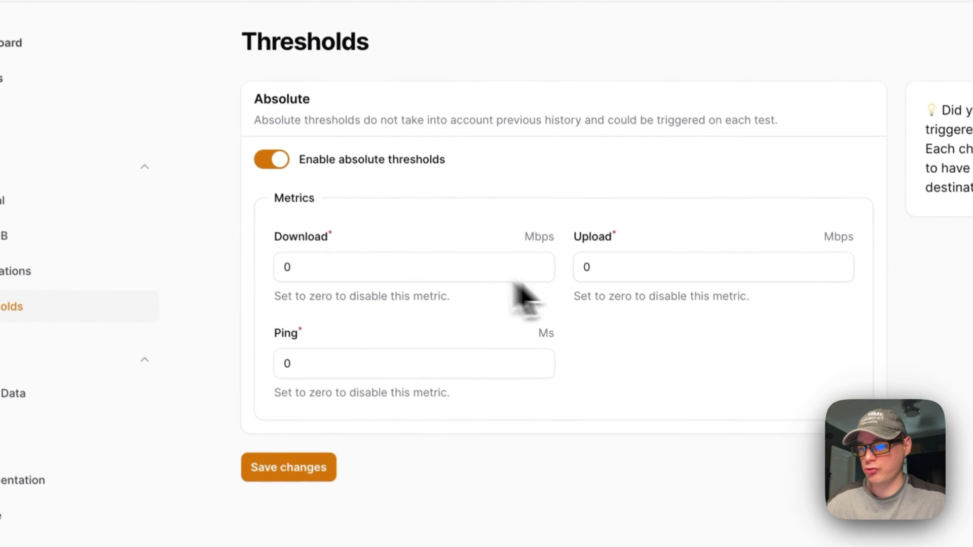
pyautogui.click(266, 152)
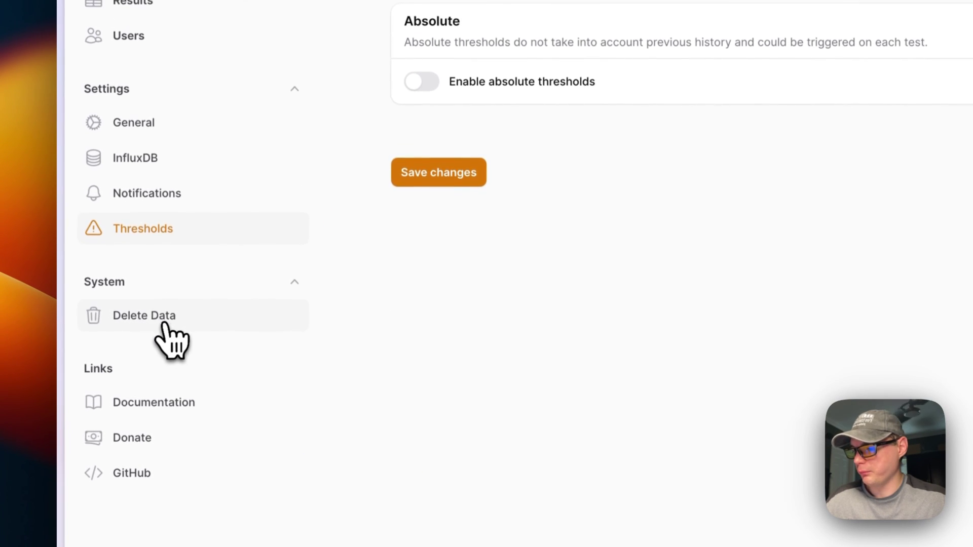
pyautogui.click(150, 320)
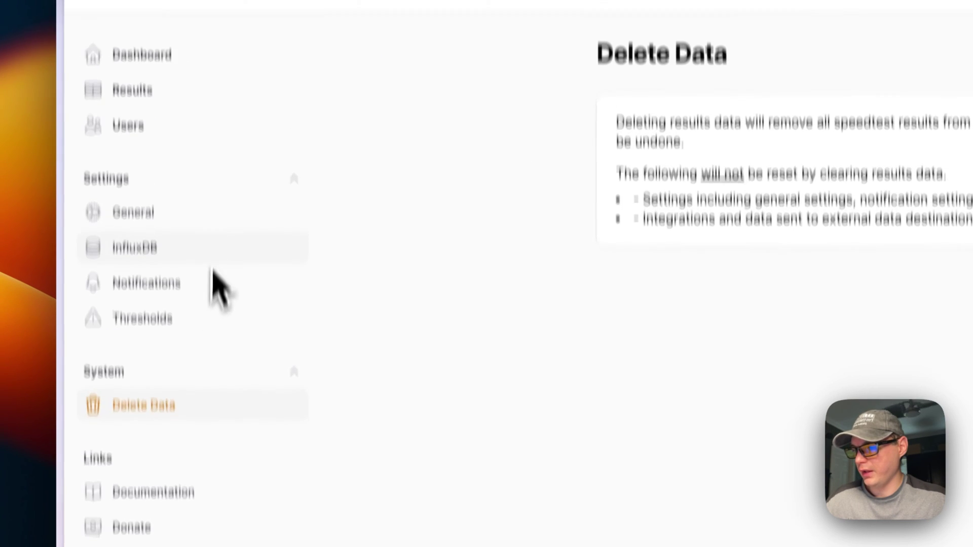
# - Return to the Dashboard and examine the latest download, upload and ping results and the speed, ping and jitter charts
pyautogui.click(147, 161)
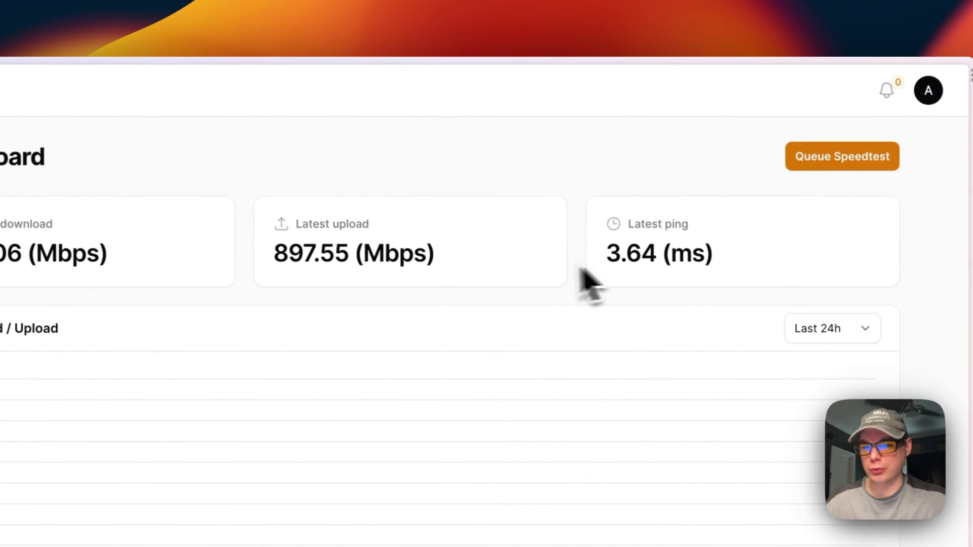
pyautogui.moveTo(299, 269); pyautogui.dragTo(630, 276)
pyautogui.click(591, 260)
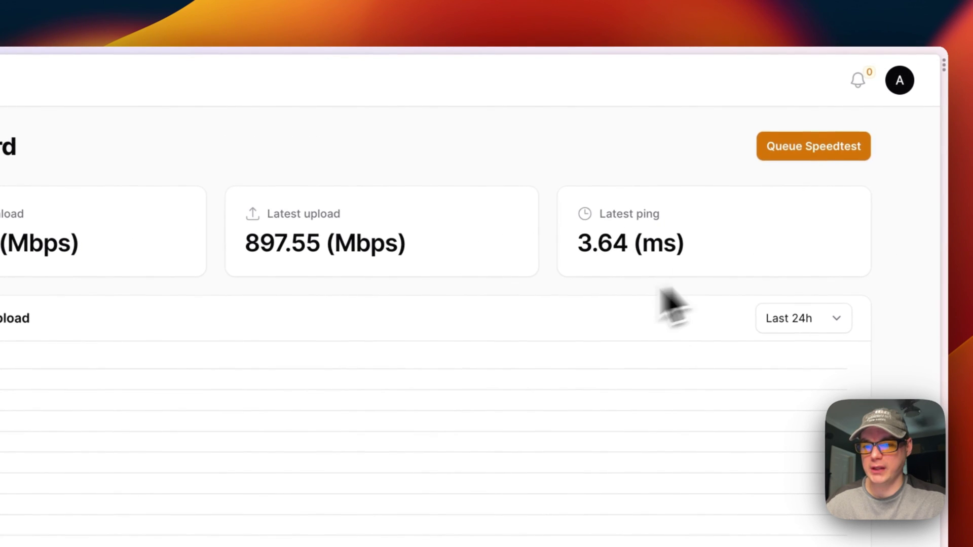
pyautogui.scroll(-5, 445, 341)
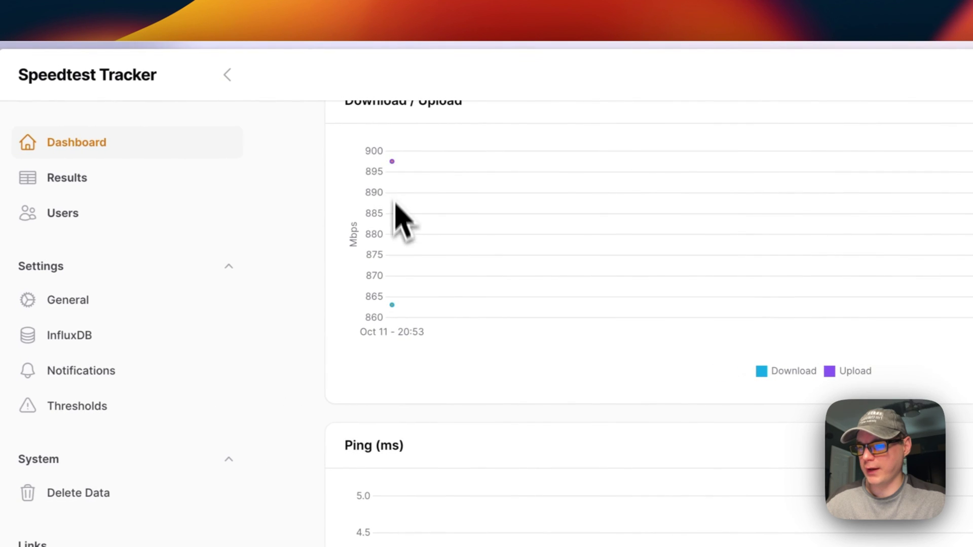
pyautogui.scroll(-4, 484, 435)
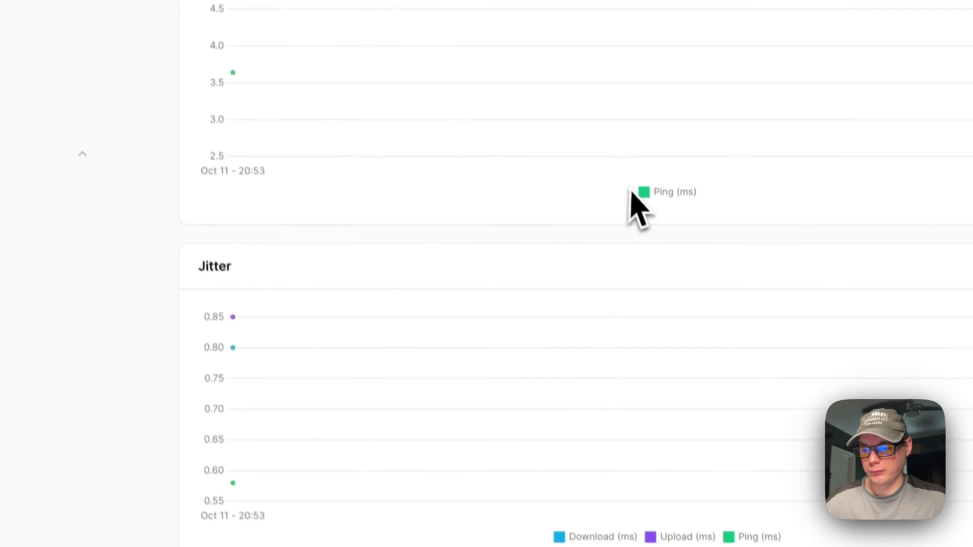
pyautogui.moveTo(232, 482)
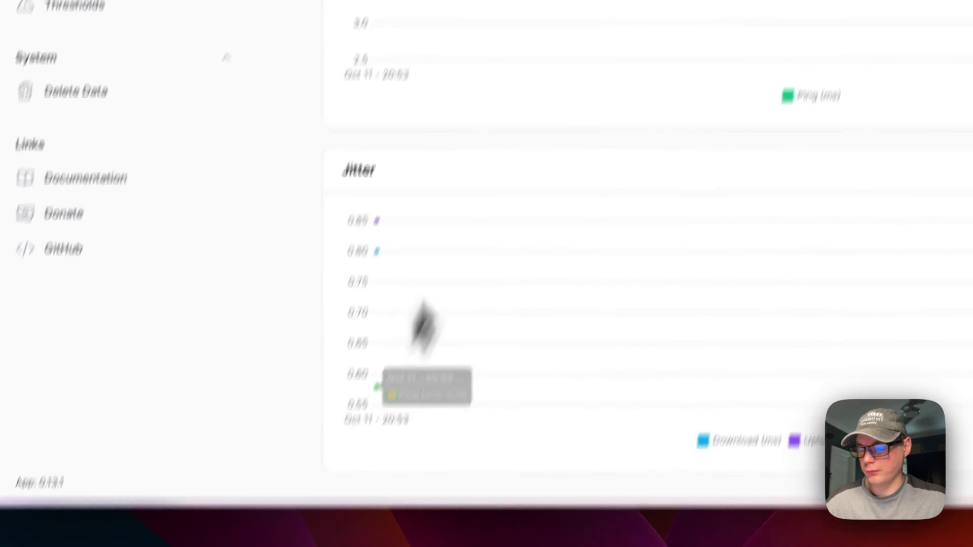
pyautogui.scroll(10, 423, 327)
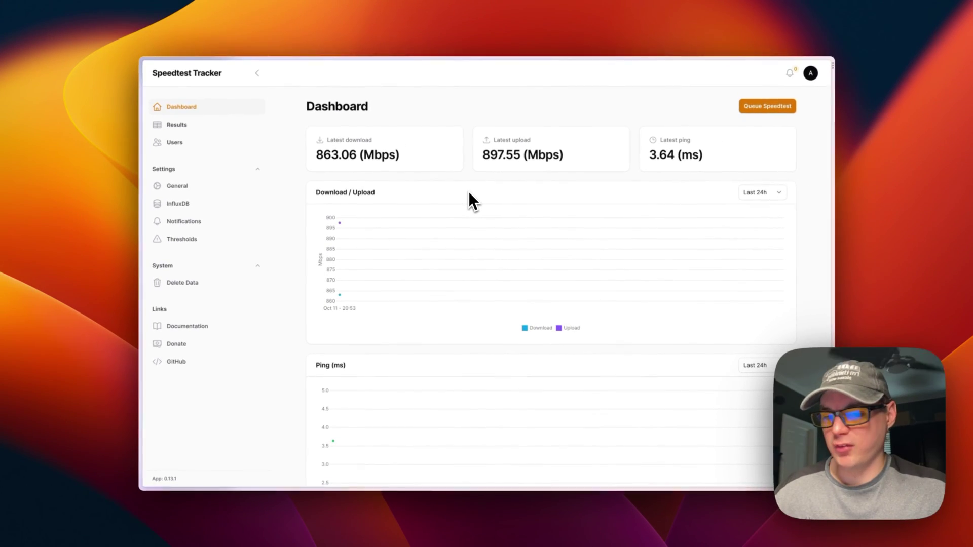